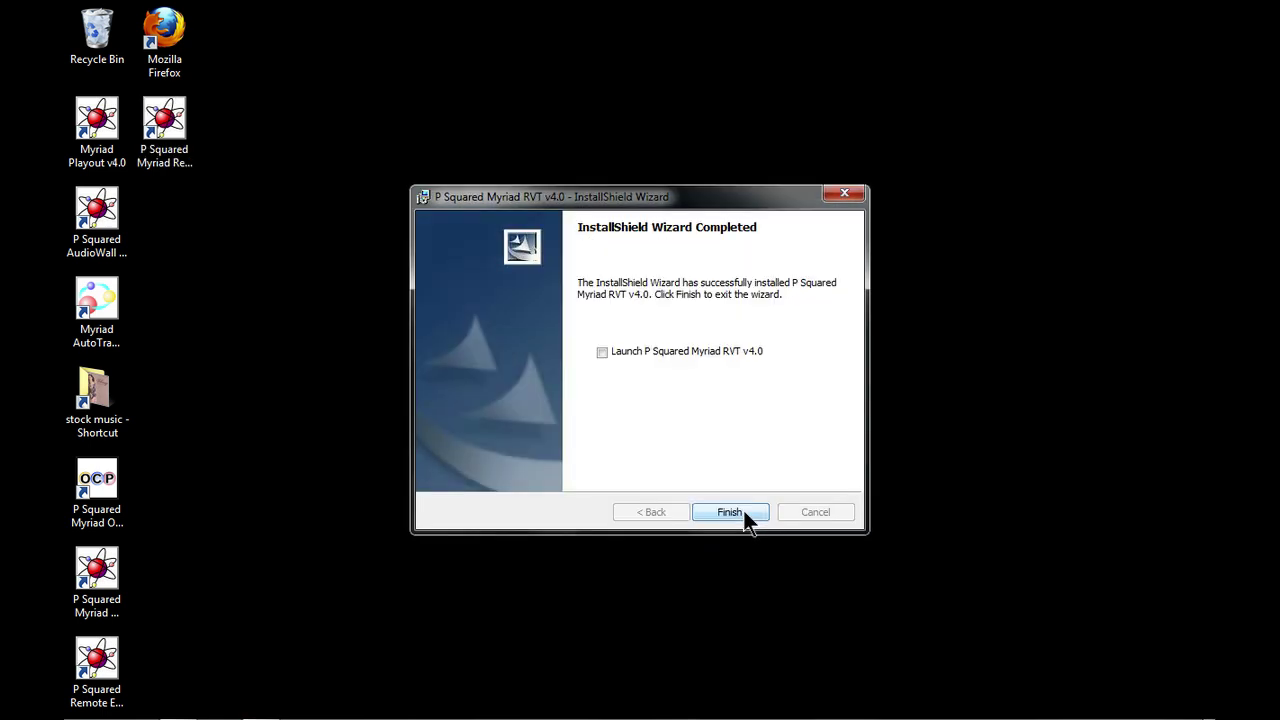
- Finish the P Squared Myriad RVT v4.0 installation and close the InstallShield Wizard
{"action": "left_click", "coordinate": [743, 510]}
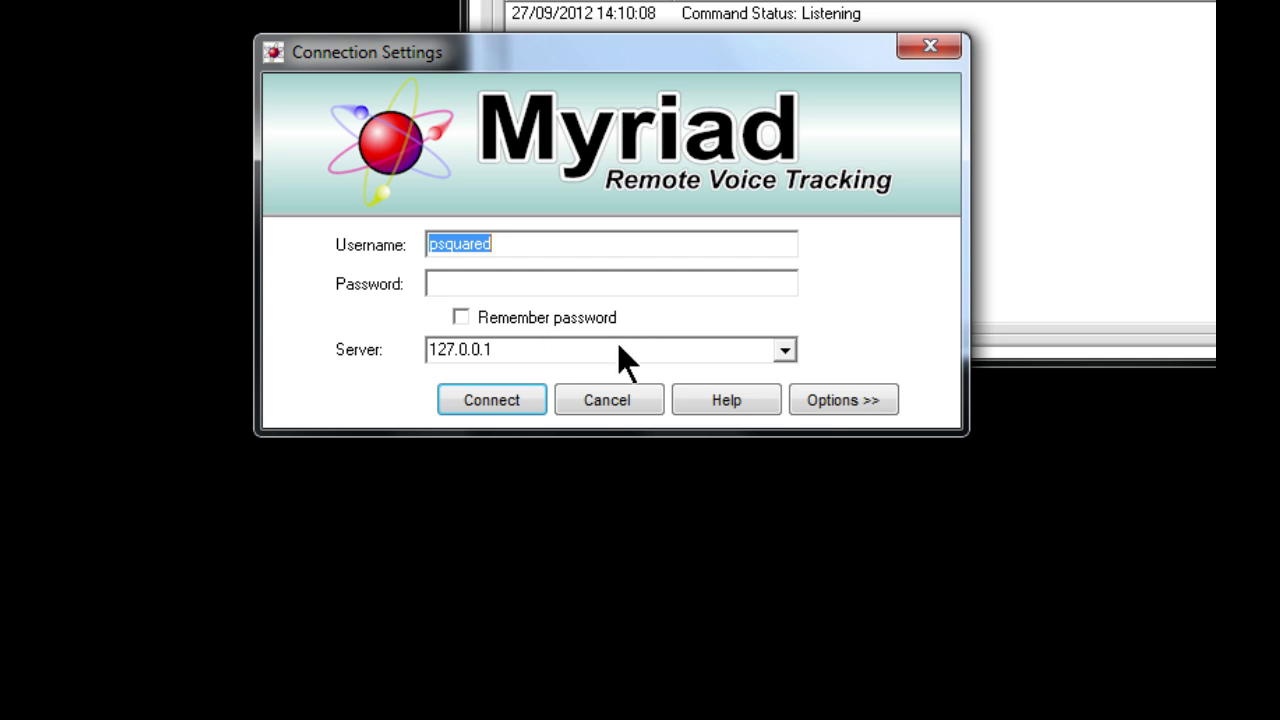
- Expand the connection options, check the database and cart cache folder settings, and begin Save As from Profiles
{"action": "left_click", "coordinate": [826, 400]}
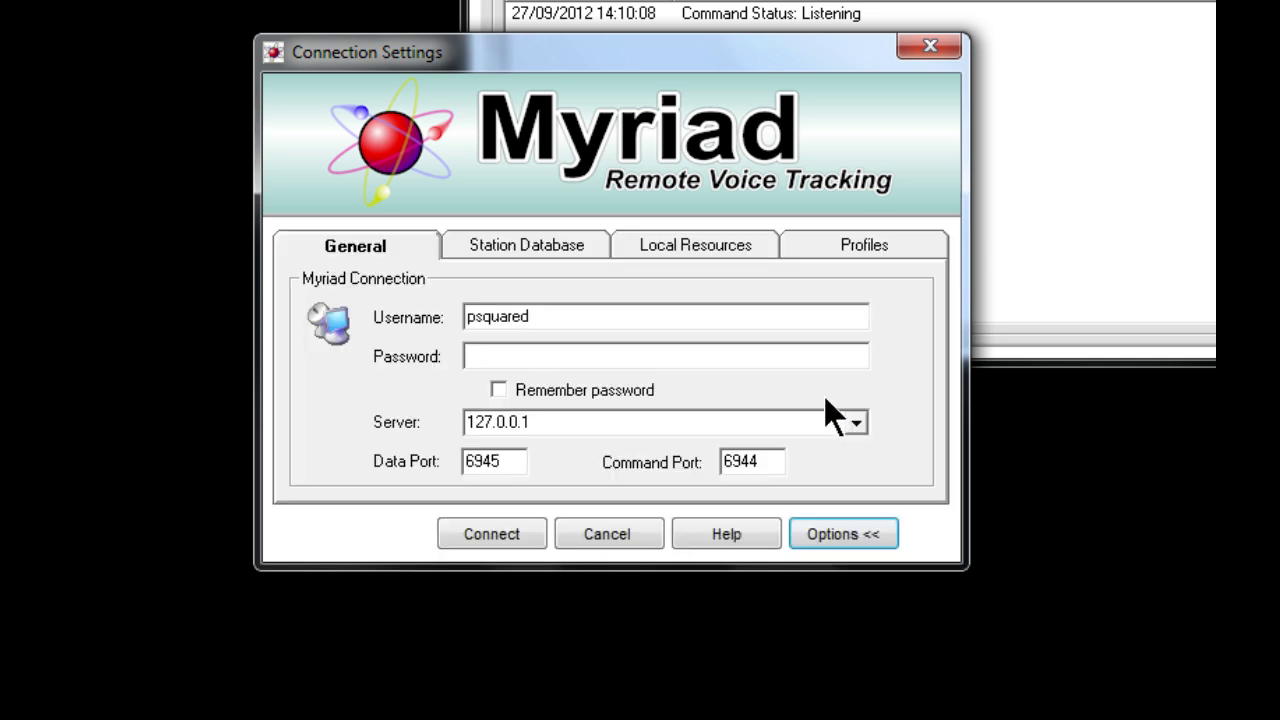
{"action": "left_click", "coordinate": [508, 247]}
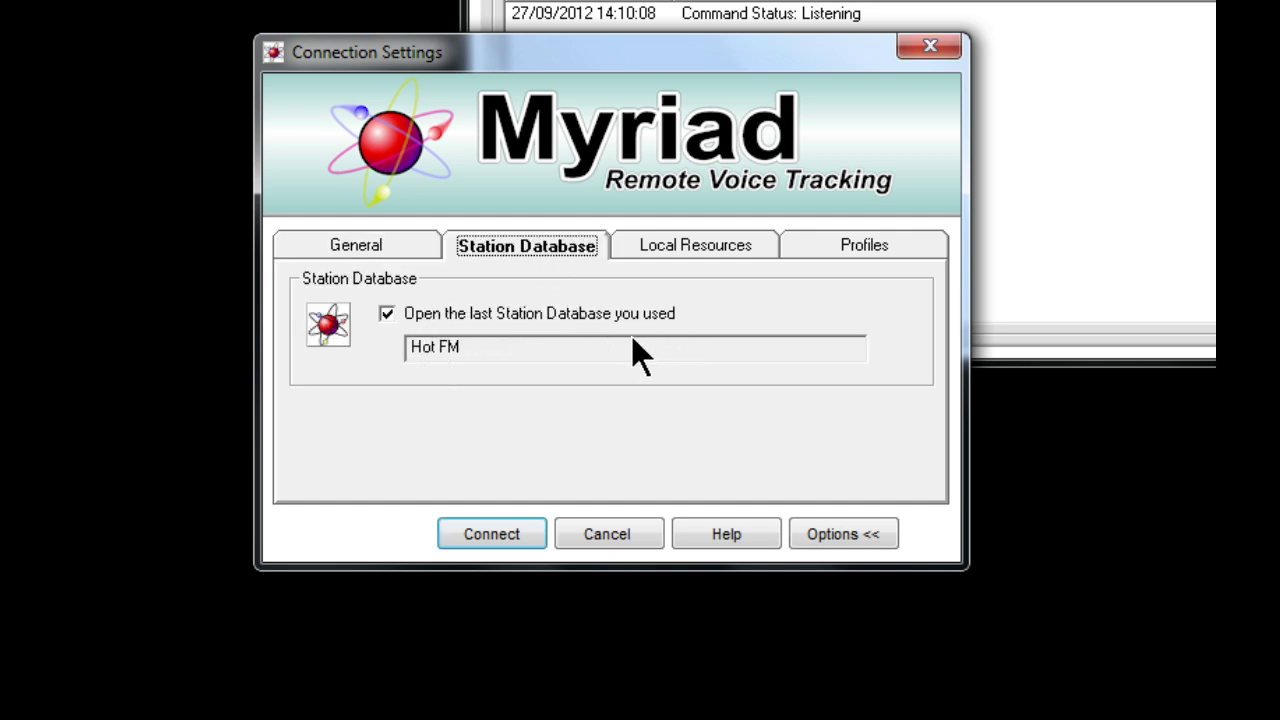
{"action": "left_click", "coordinate": [660, 244]}
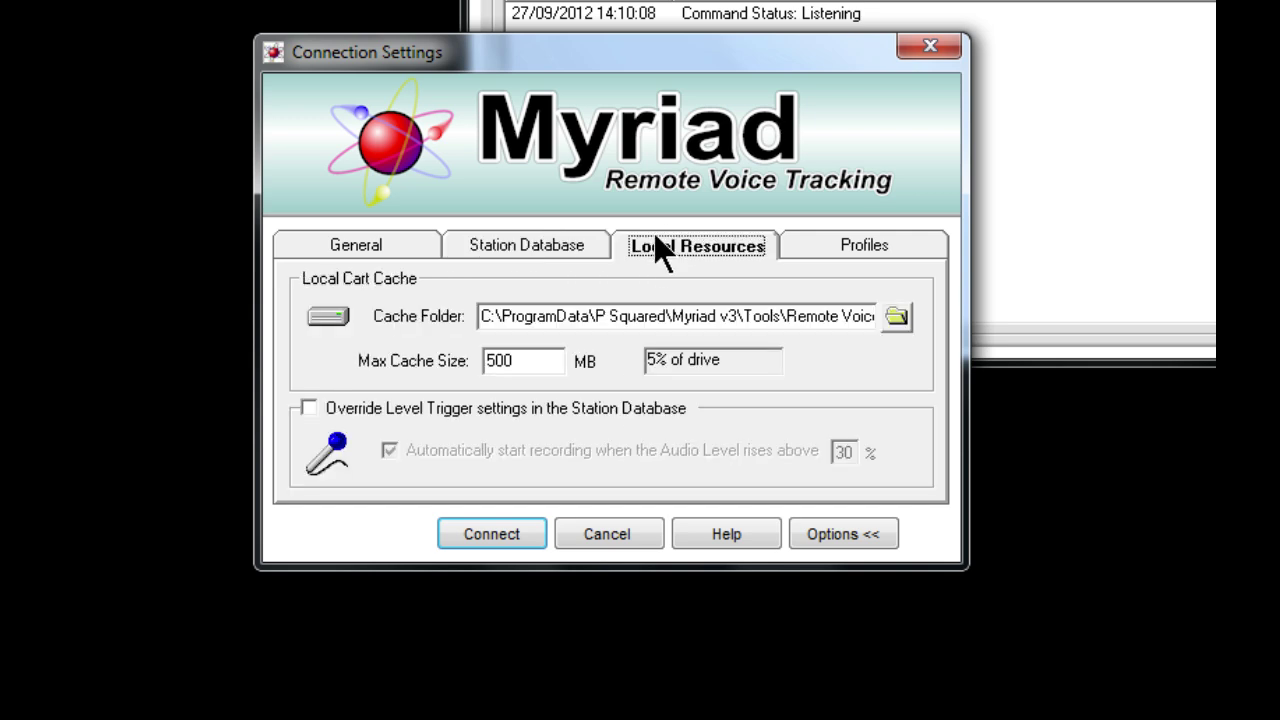
{"action": "left_click_drag", "start_coordinate": [486, 316], "coordinate": [872, 320]}
{"action": "key", "text": "Delete"}
{"action": "key", "text": "ctrl+z"}
{"action": "left_click", "coordinate": [482, 316]}
{"action": "key", "text": "Home"}
{"action": "left_click", "coordinate": [830, 255]}
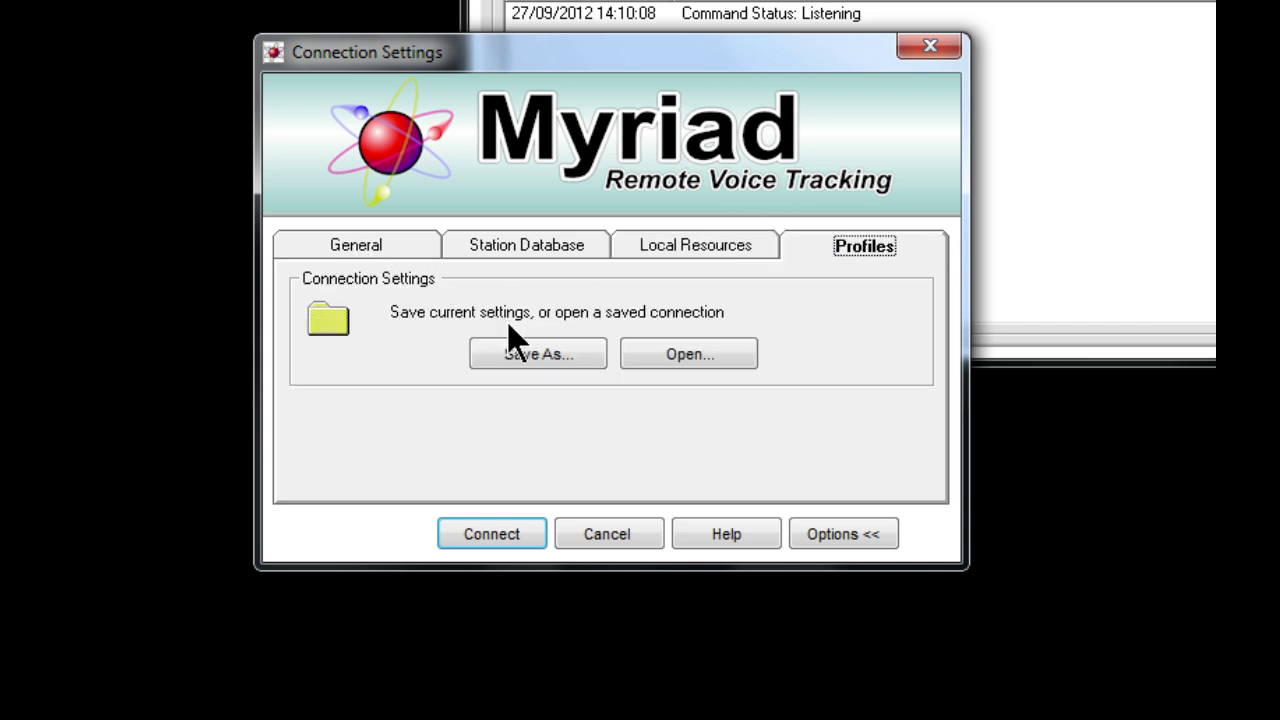
{"action": "left_click", "coordinate": [510, 355]}
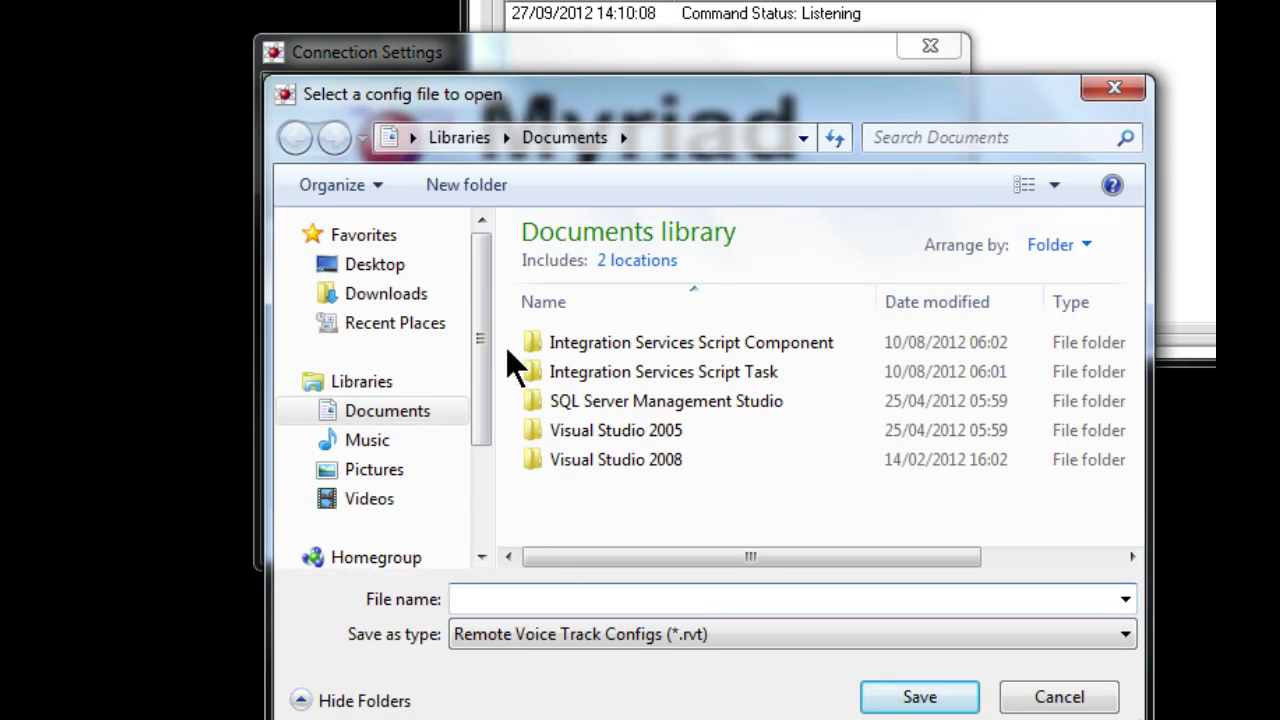
- Save the connection settings as the HOTFM profile and return to the General settings
{"action": "type", "text": "HOTFM"}
{"action": "key", "text": "Return"}
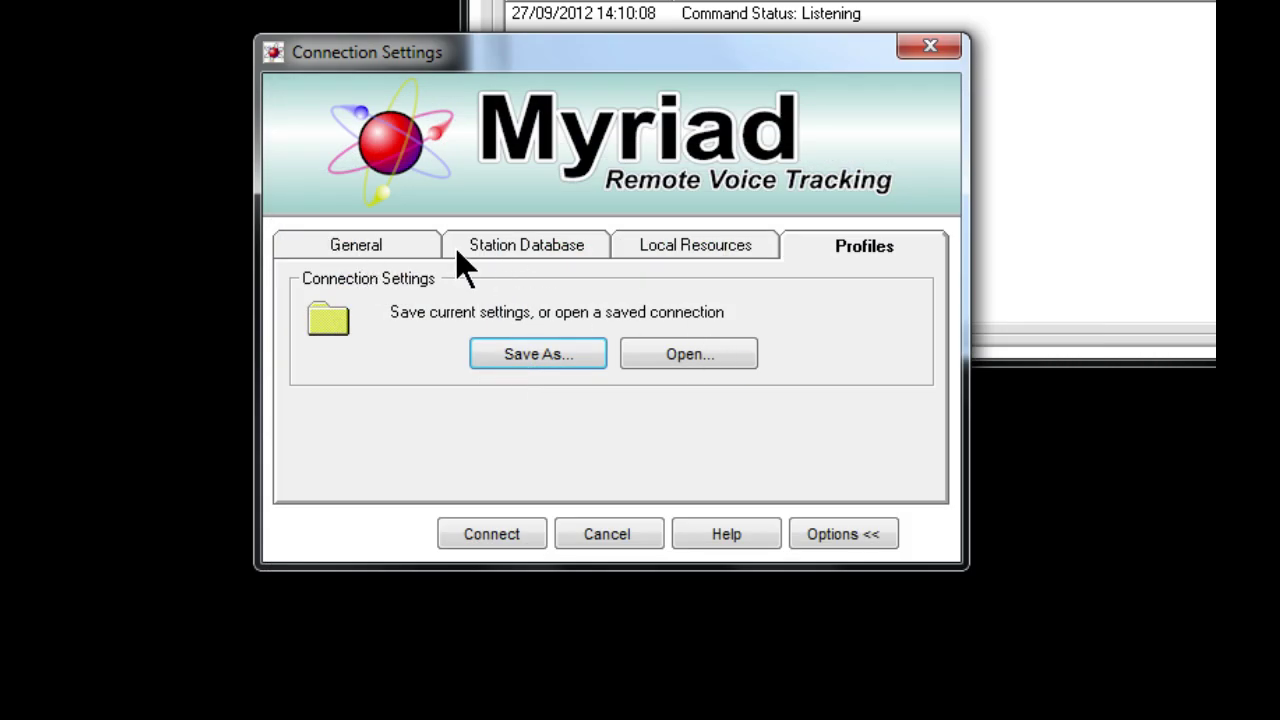
{"action": "left_click", "coordinate": [386, 252]}
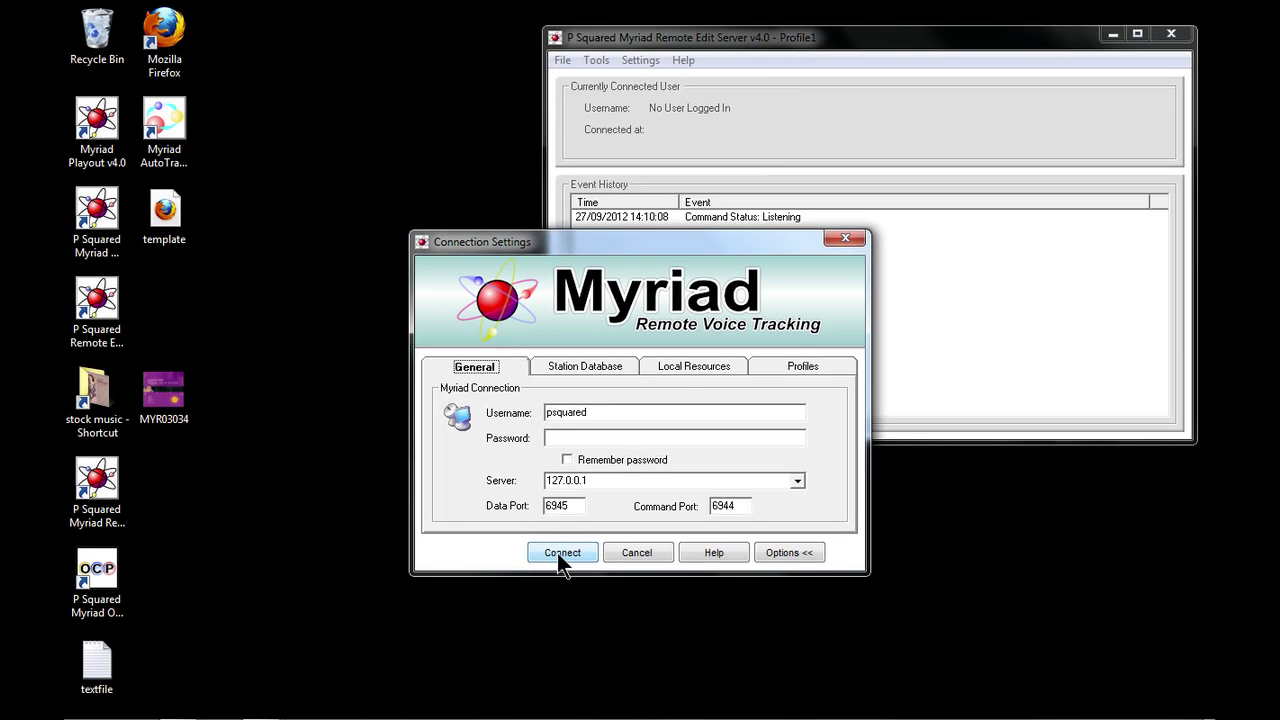
- Connect to the server at 127.0.0.1 and move the log to the 15:00 hour
{"action": "left_click", "coordinate": [522, 545]}
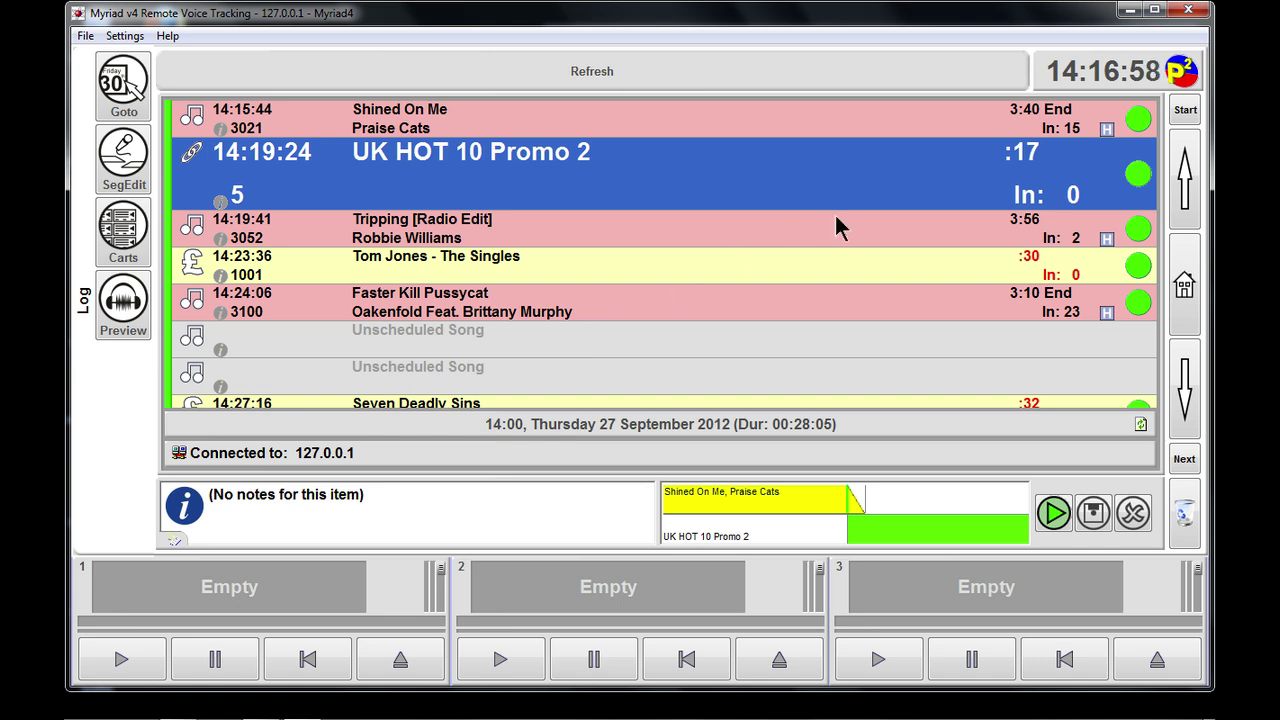
{"action": "left_click", "coordinate": [1183, 462]}
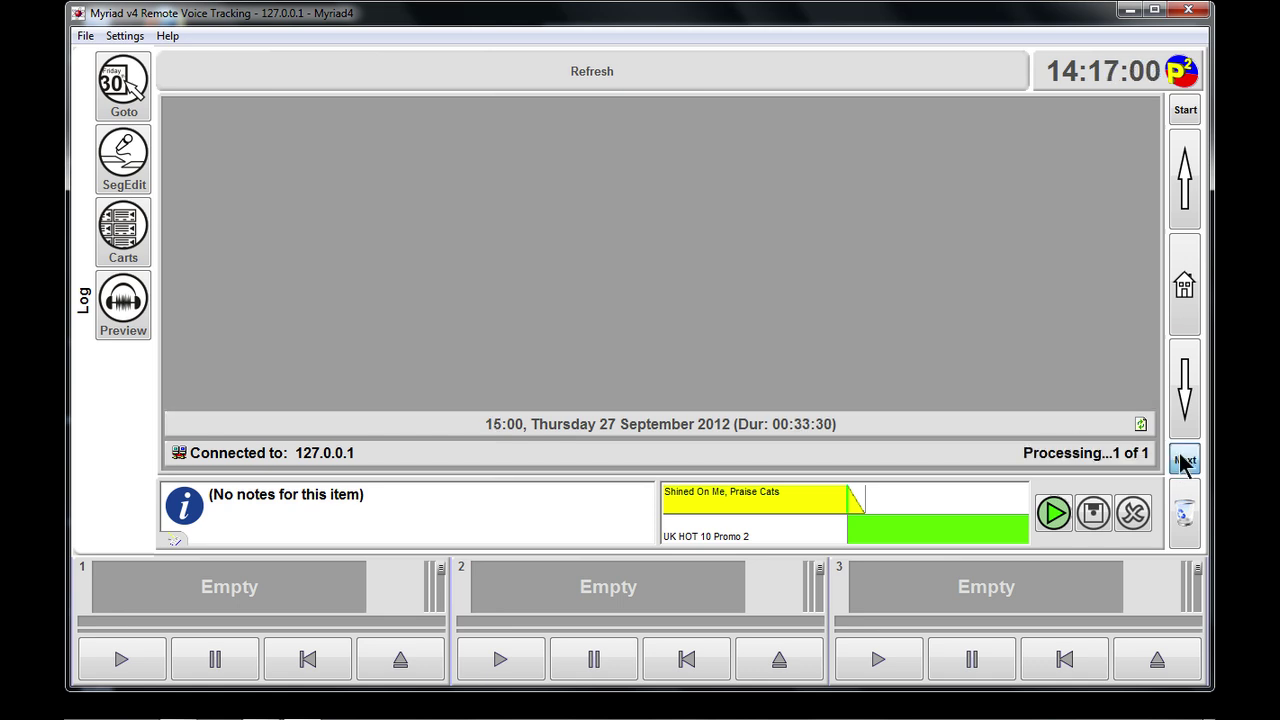
- Advance to the 16:00 hour log and show the cart list beside it
{"action": "left_click", "coordinate": [1183, 462]}
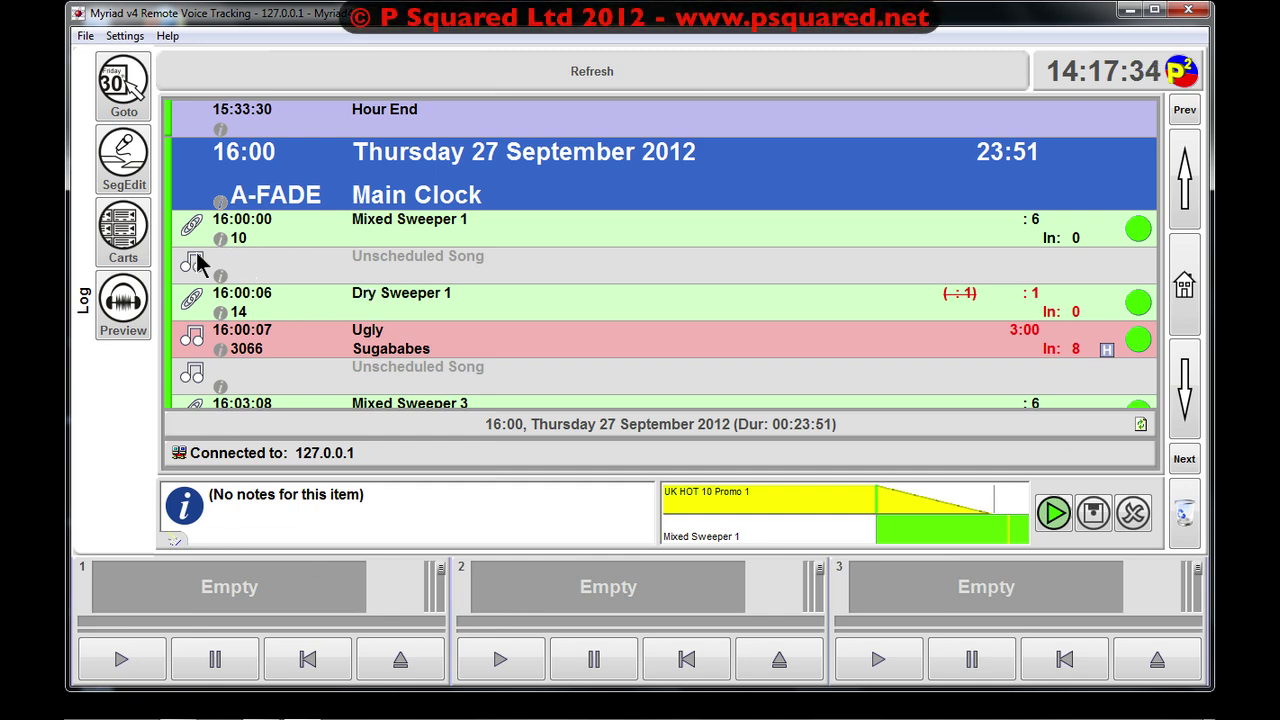
{"action": "left_click", "coordinate": [113, 245]}
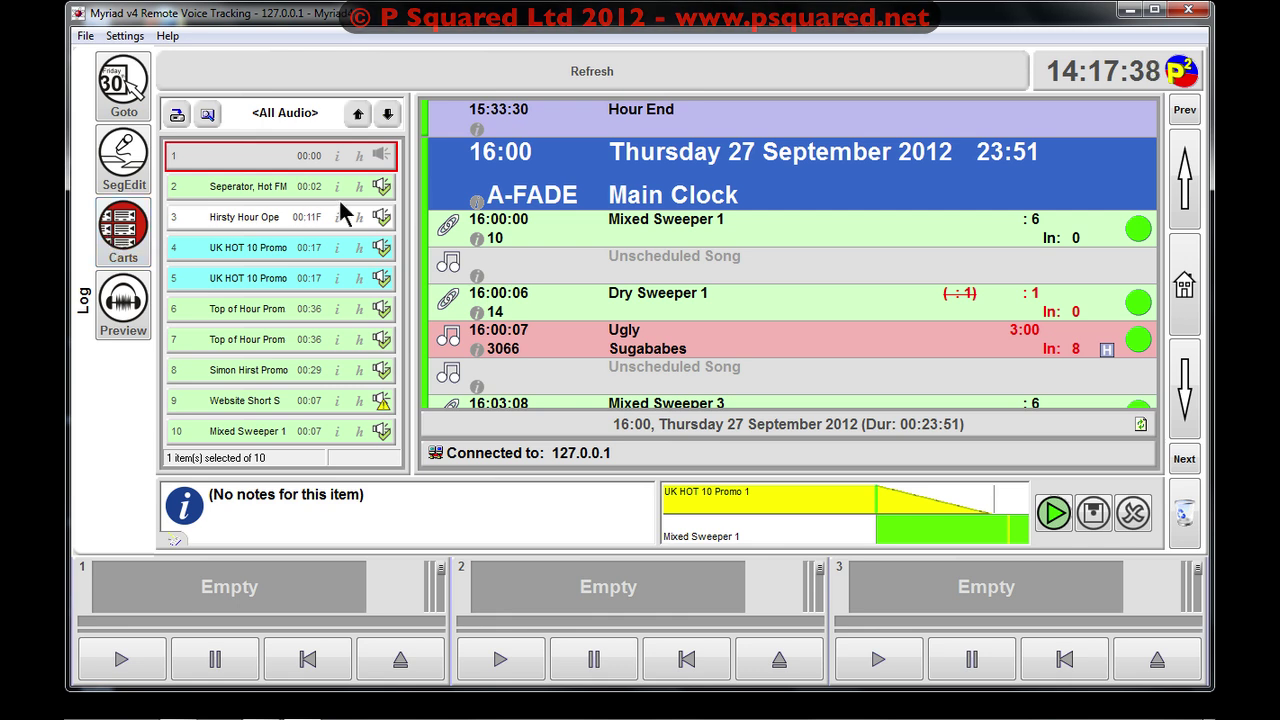
- Page down the cart list to carts 63 to 72
{"action": "left_click", "coordinate": [387, 115]}
{"action": "left_click", "coordinate": [387, 115]}
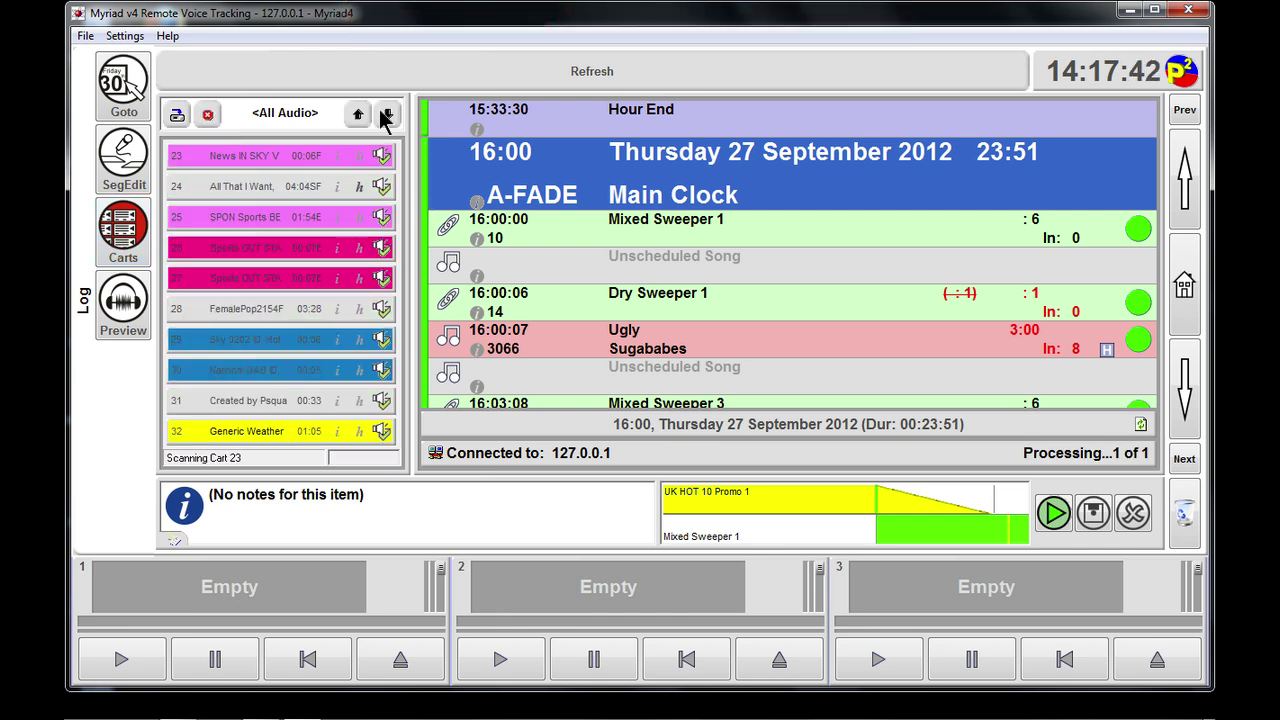
{"action": "left_click", "coordinate": [387, 115]}
{"action": "left_click", "coordinate": [387, 115]}
{"action": "left_click", "coordinate": [387, 115]}
{"action": "left_click", "coordinate": [387, 115]}
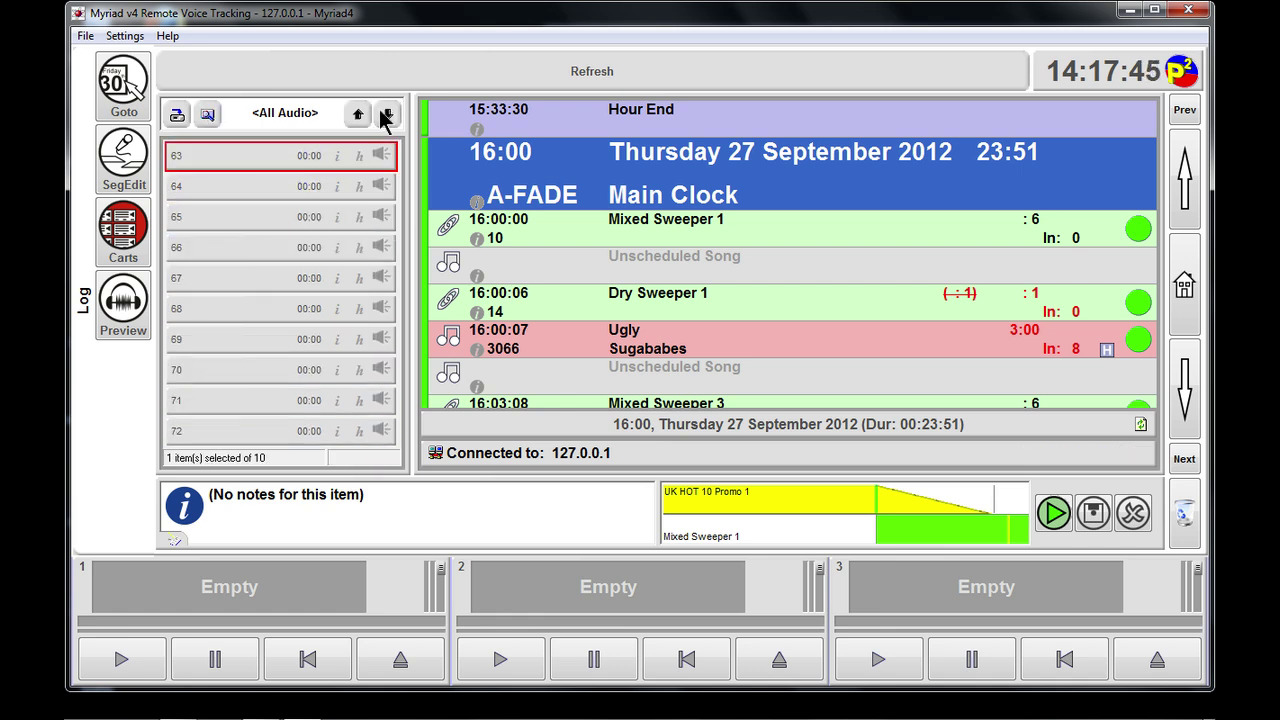
- Search the carts for 'kylie' to list the three matching carts
{"action": "left_click", "coordinate": [208, 116]}
{"action": "type", "text": "kylie"}
{"action": "key", "text": "Return"}
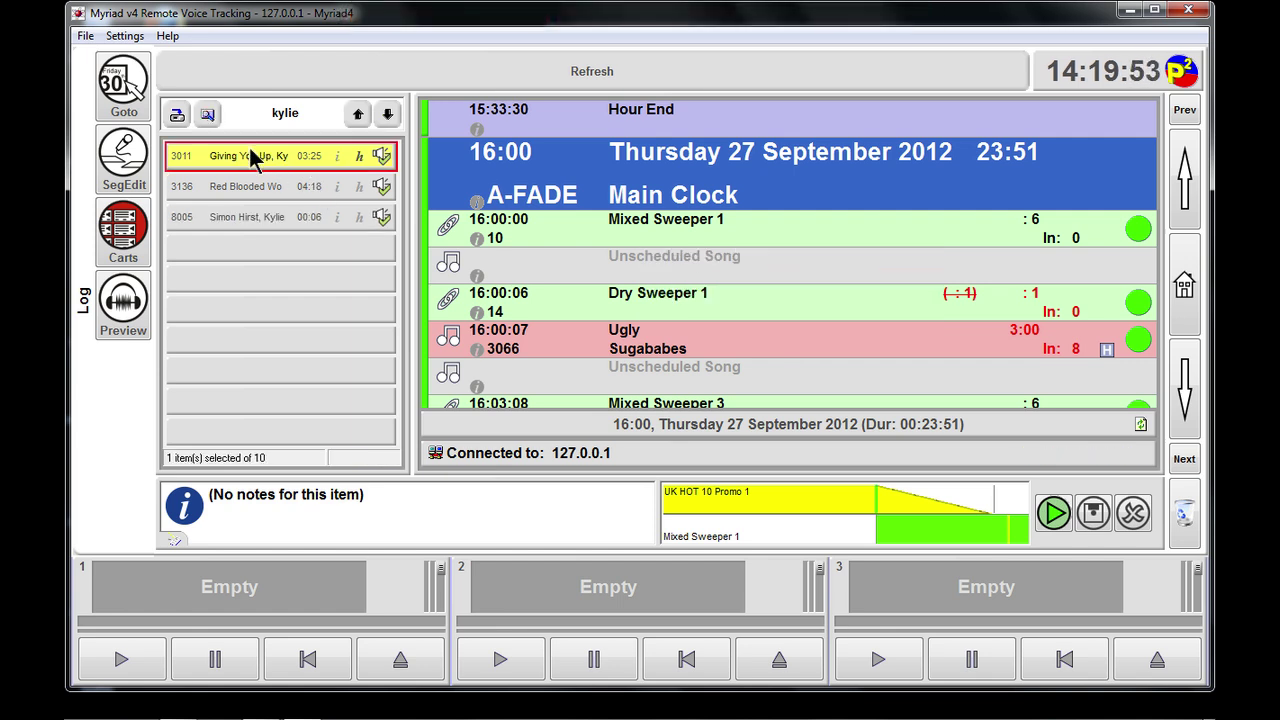
- Insert cart 3011 'Giving You Up' below Mixed Sweeper 1 and open its segue into Ugly
{"action": "mouse_move", "coordinate": [252, 160]}
{"action": "left_mouse_down"}
{"action": "mouse_move", "coordinate": [506, 236]}
{"action": "mouse_move", "coordinate": [518, 262]}
{"action": "mouse_move", "coordinate": [526, 253]}
{"action": "left_mouse_up"}
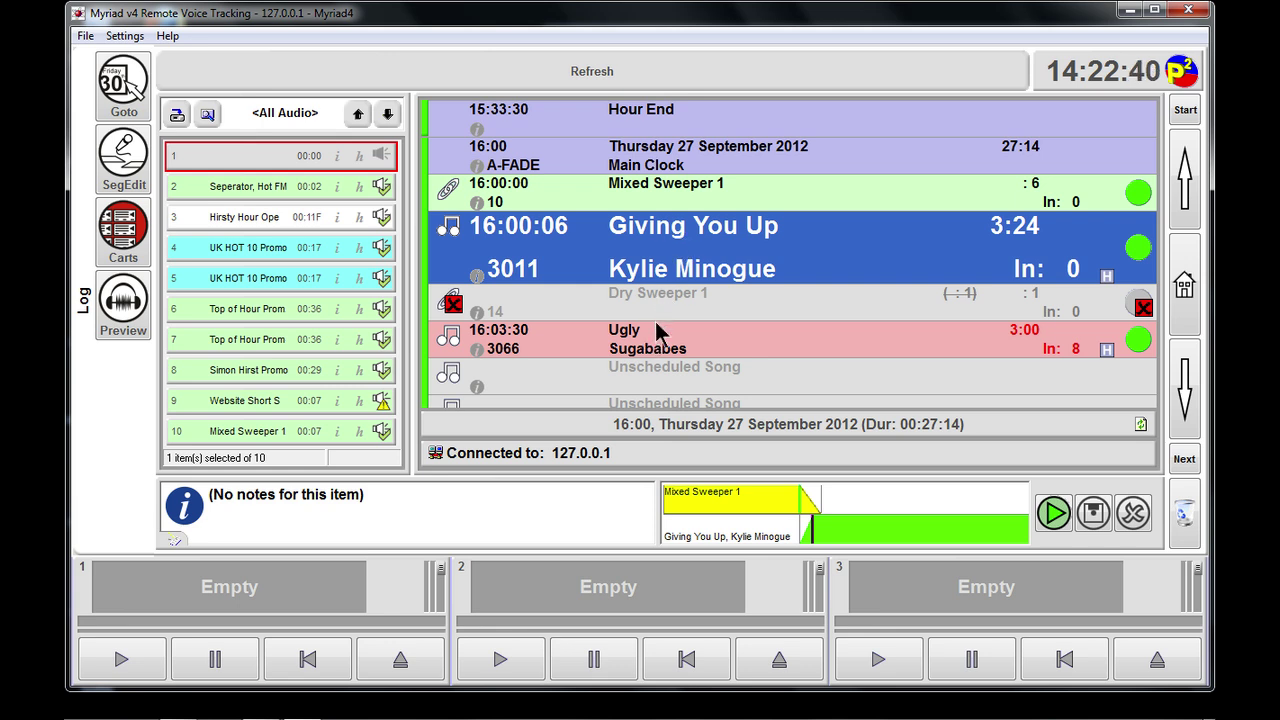
{"action": "left_click", "coordinate": [600, 340]}
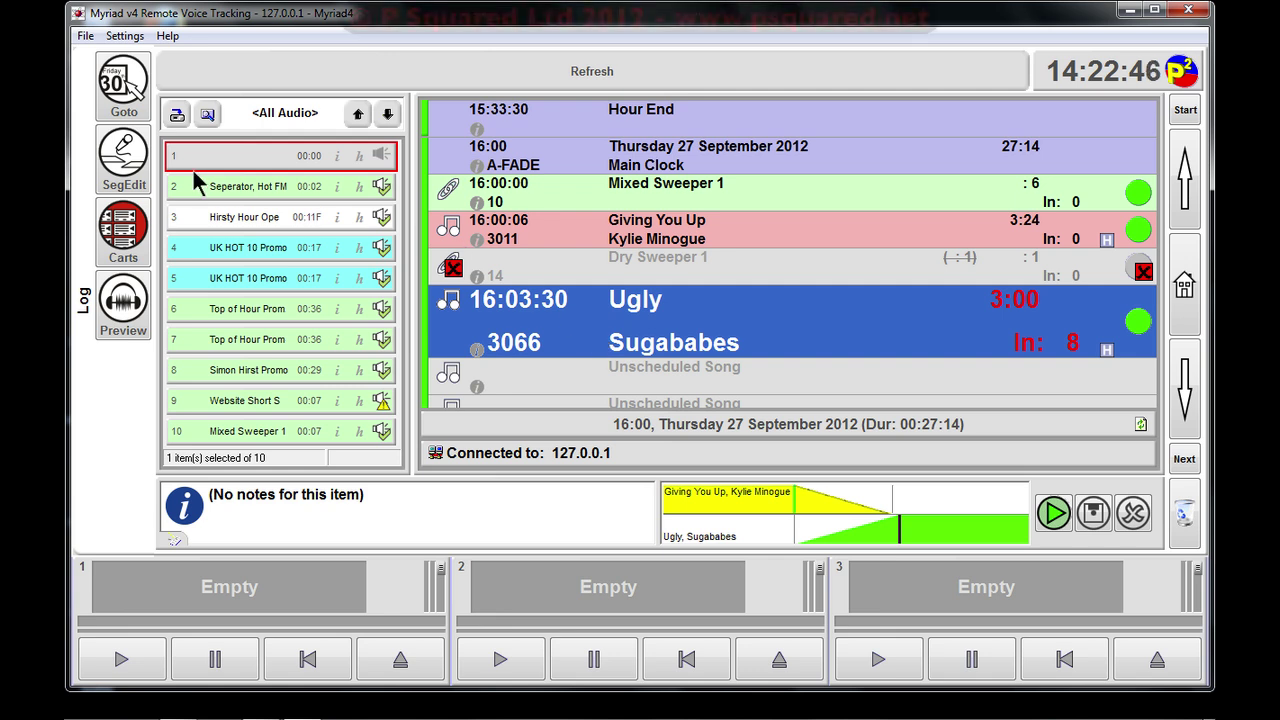
{"action": "left_click", "coordinate": [120, 180]}
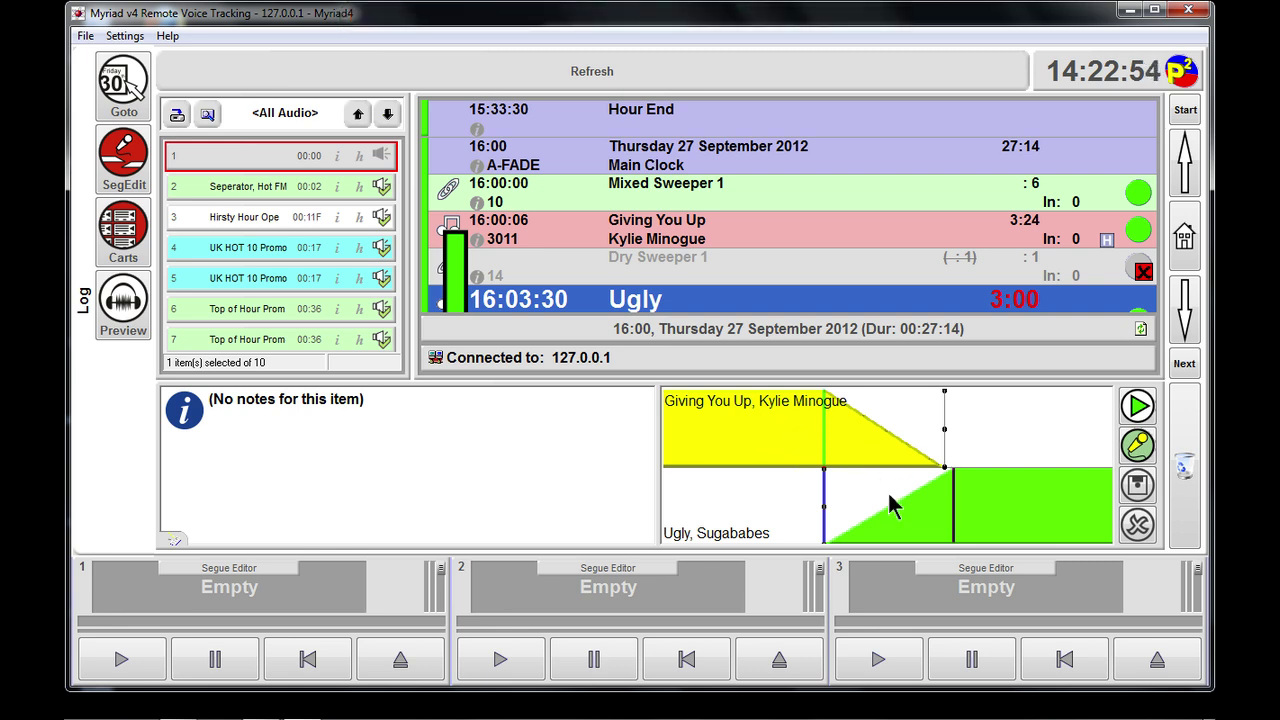
- Record an 8-second voice link between Giving You Up and Ugly, saving it into cart 8018
{"action": "left_click", "coordinate": [1133, 453]}
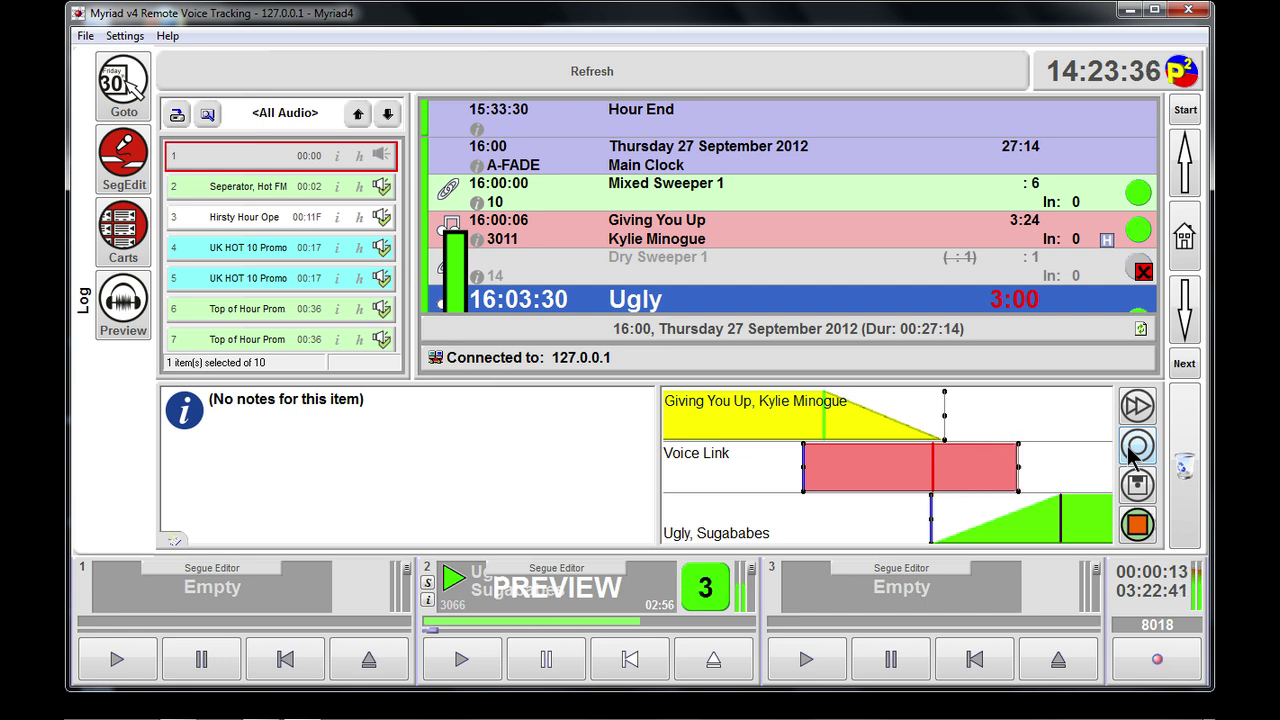
{"action": "left_click", "coordinate": [1133, 453]}
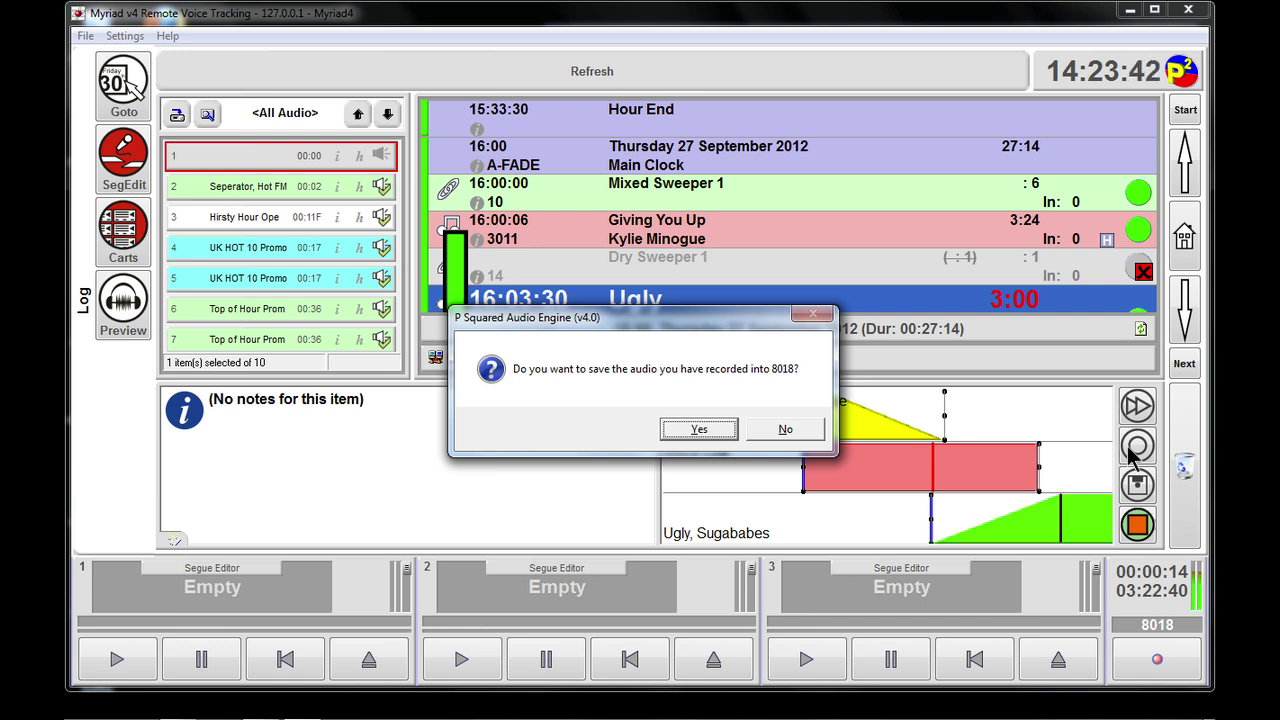
{"action": "key", "text": "Return"}
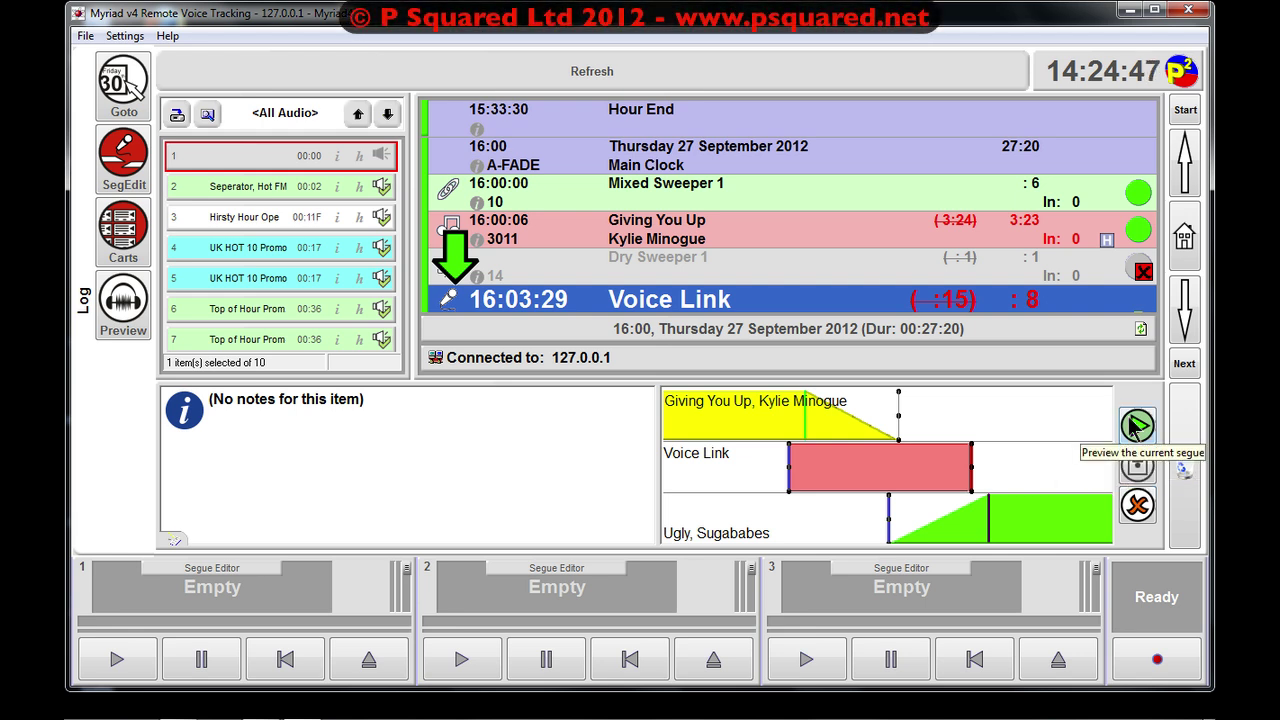
{"action": "left_click", "coordinate": [1137, 426]}
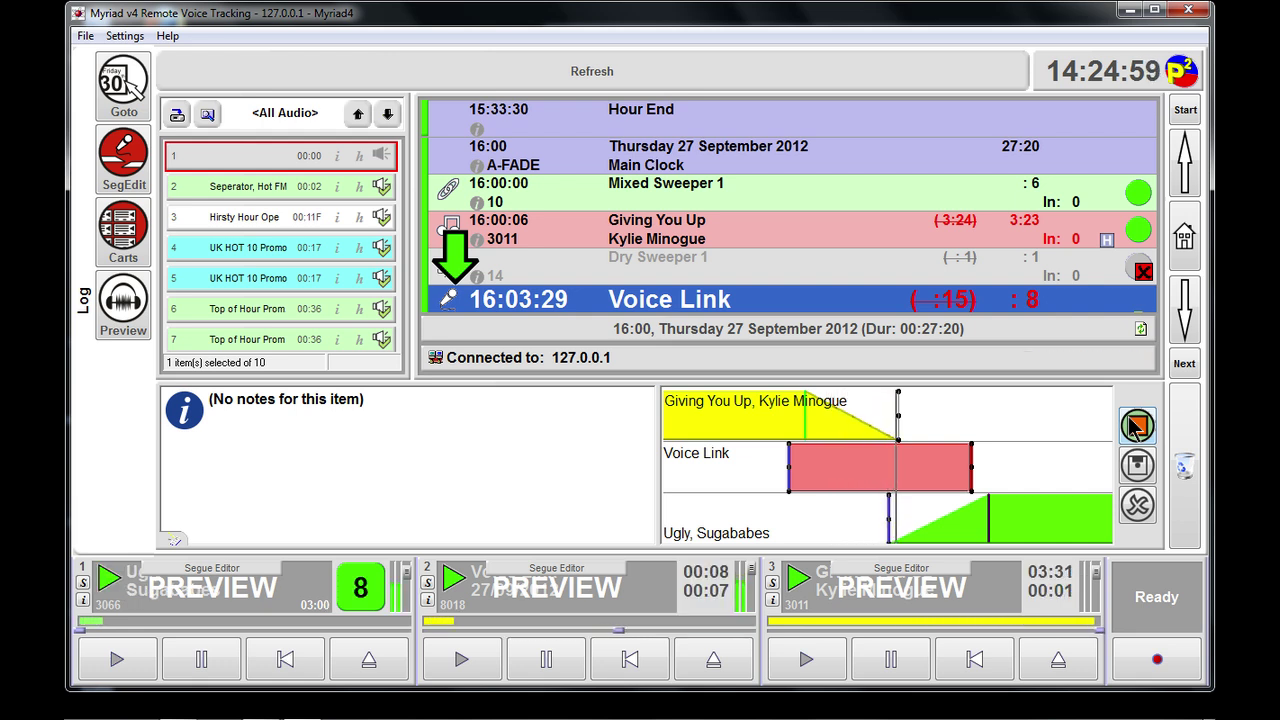
{"action": "left_click", "coordinate": [1136, 425]}
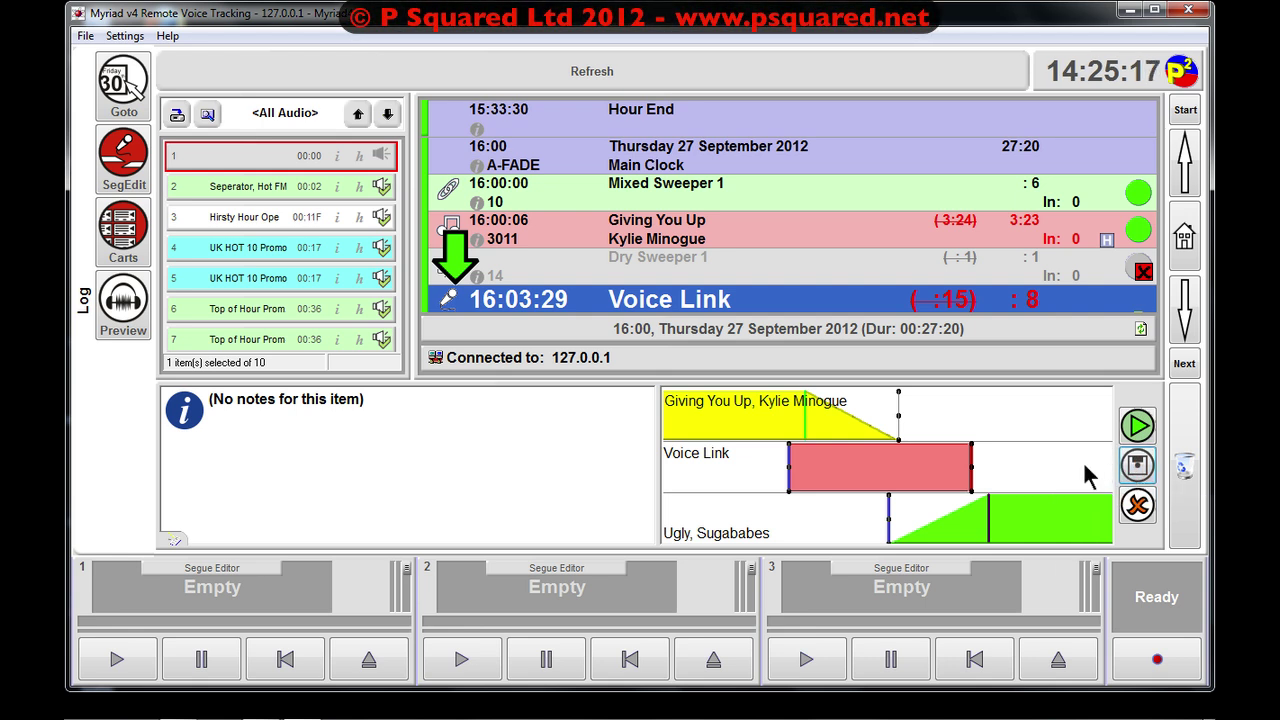
- Delete Voice Custom Cart 8018 so Ugly follows Giving You Up at 16:03:29
{"action": "left_click", "coordinate": [1138, 506]}
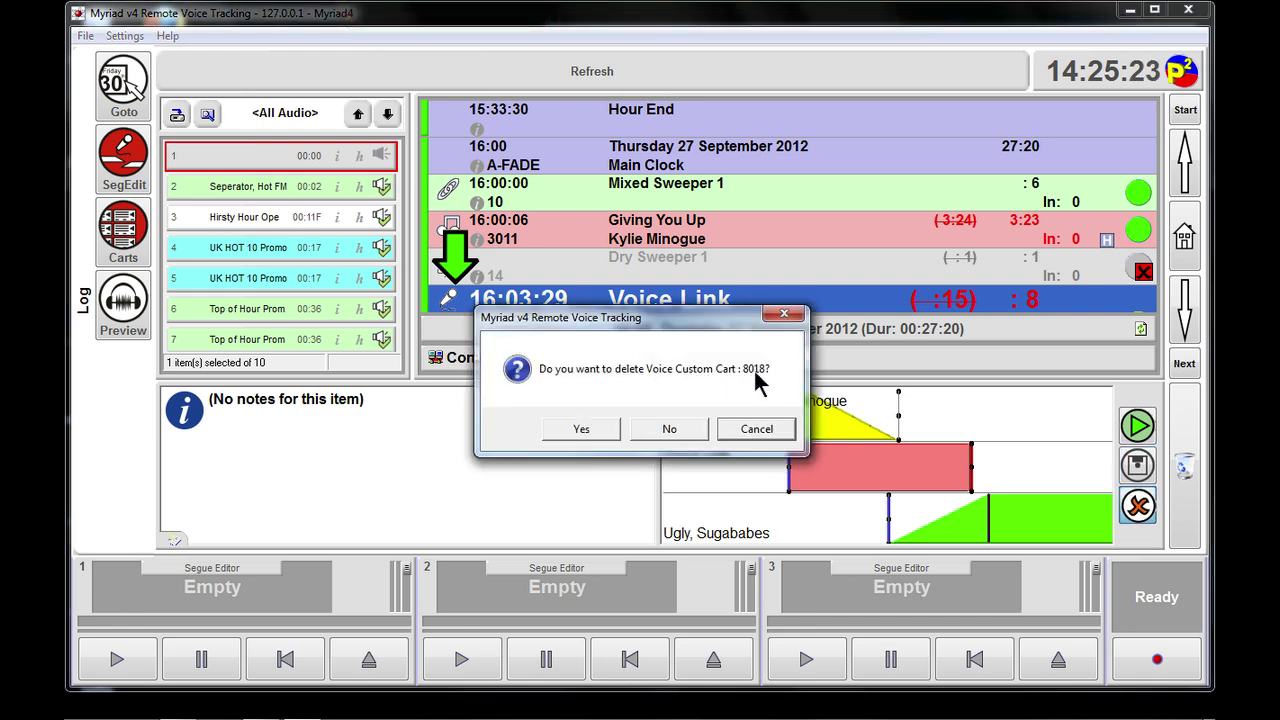
{"action": "left_click", "coordinate": [578, 429]}
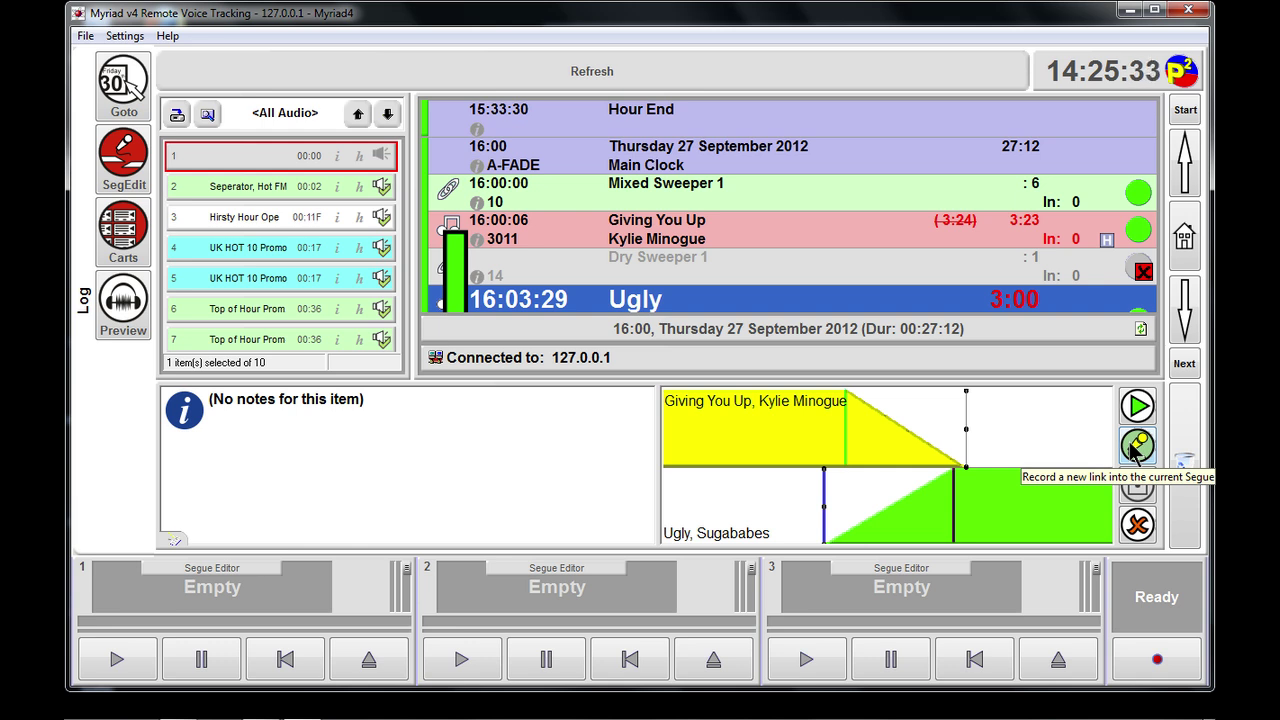
- Delay Ugly's start slightly after Giving You Up and save the segue to the log
{"action": "left_click_drag", "start_coordinate": [992, 508], "coordinate": [1031, 510]}
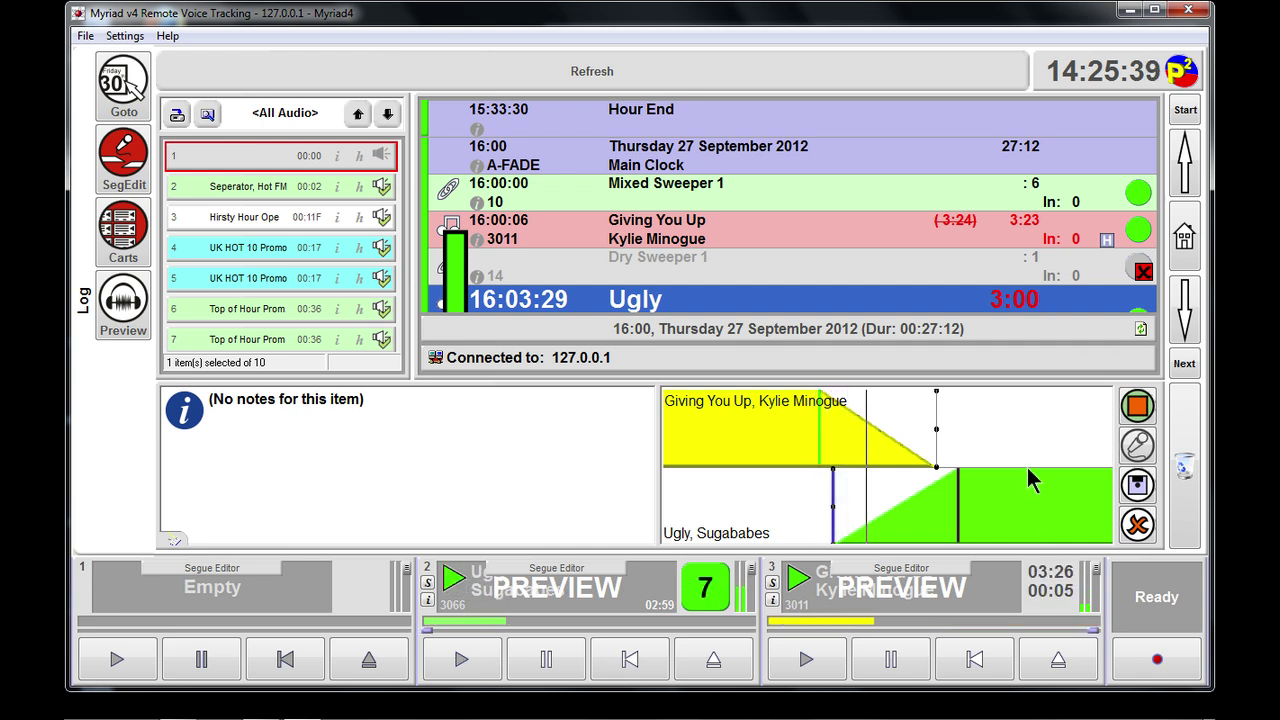
{"action": "left_click", "coordinate": [1137, 485]}
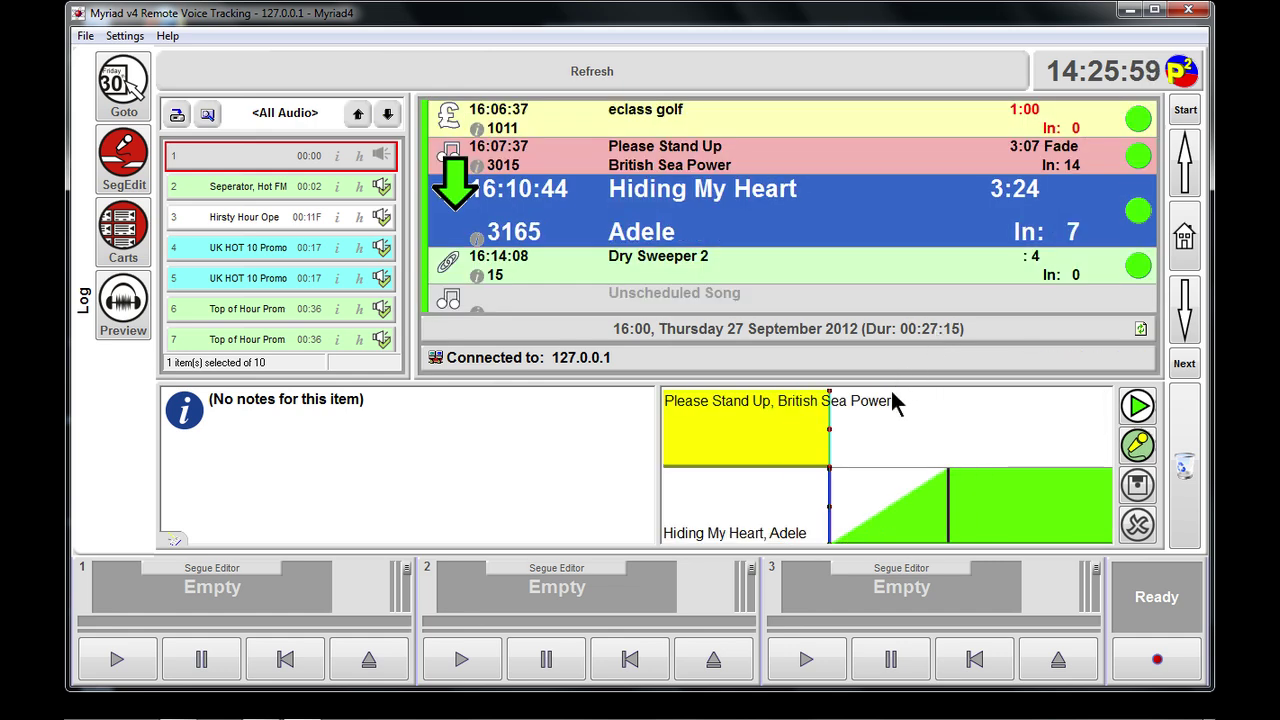
- Record a trial voice link over the eclass golf to Please Stand Up segue, then discard it
{"action": "key", "text": "Up"}
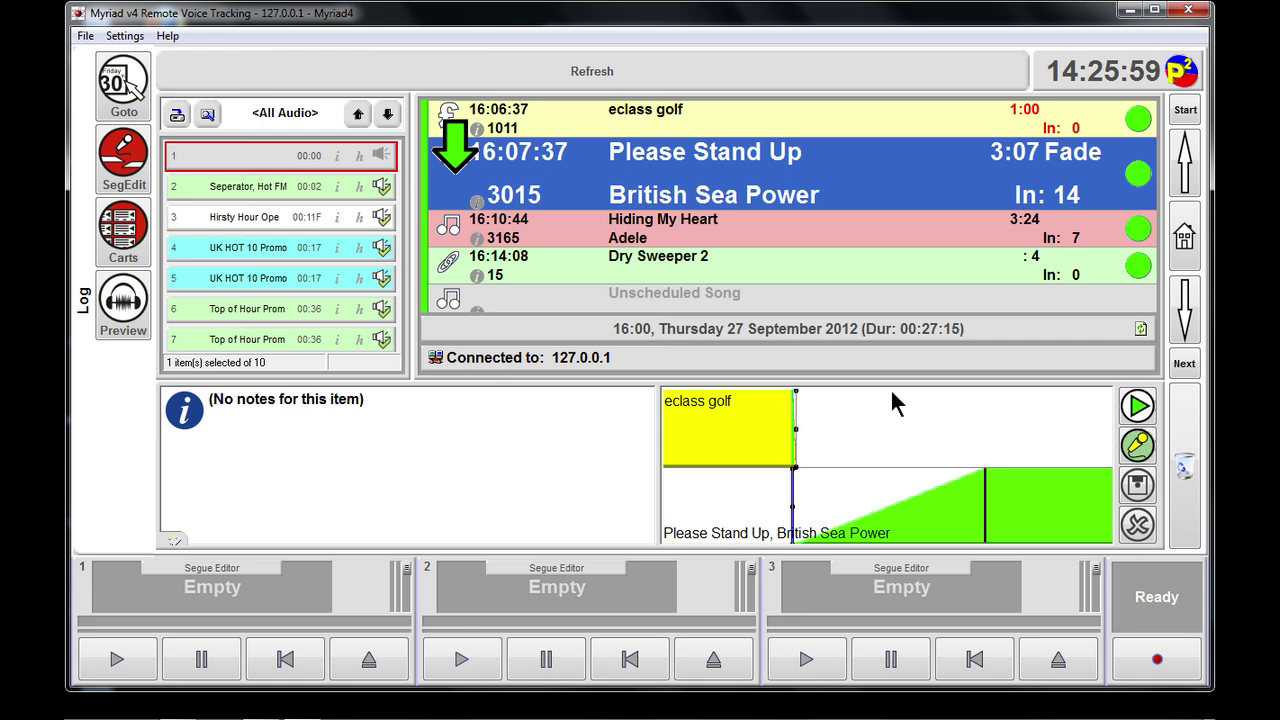
{"action": "left_click", "coordinate": [1137, 447]}
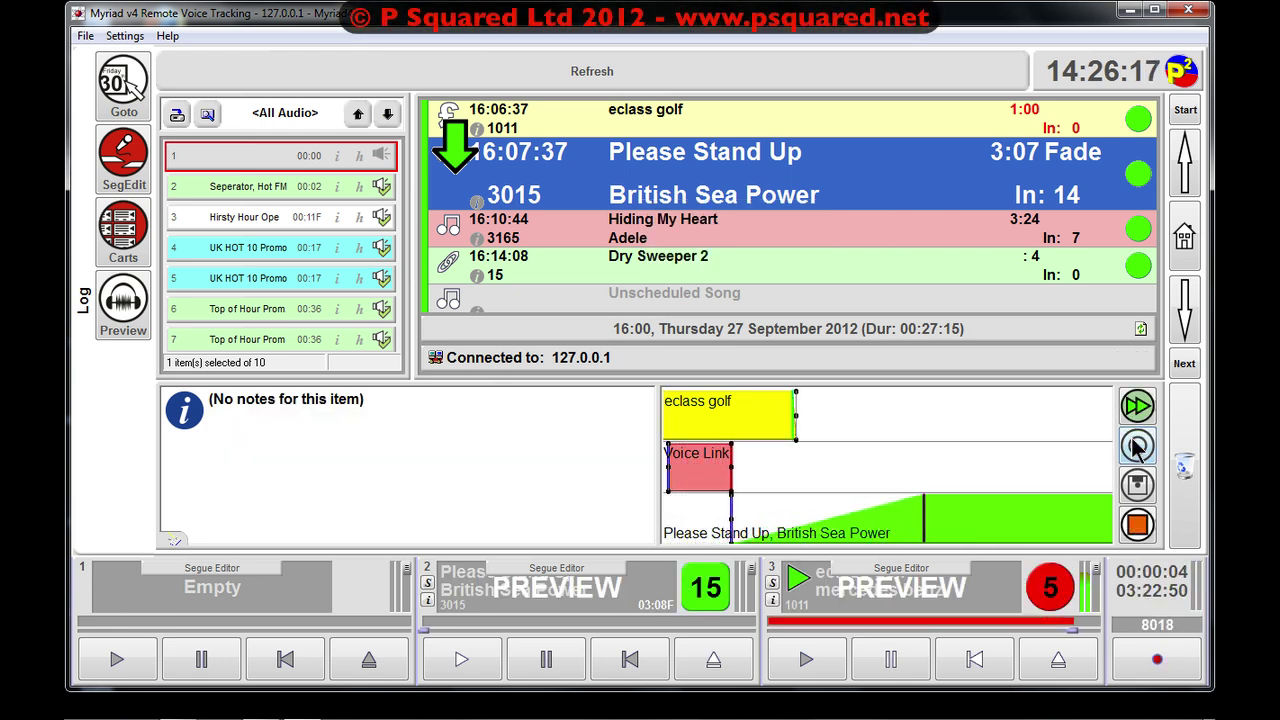
{"action": "left_click", "coordinate": [1135, 525]}
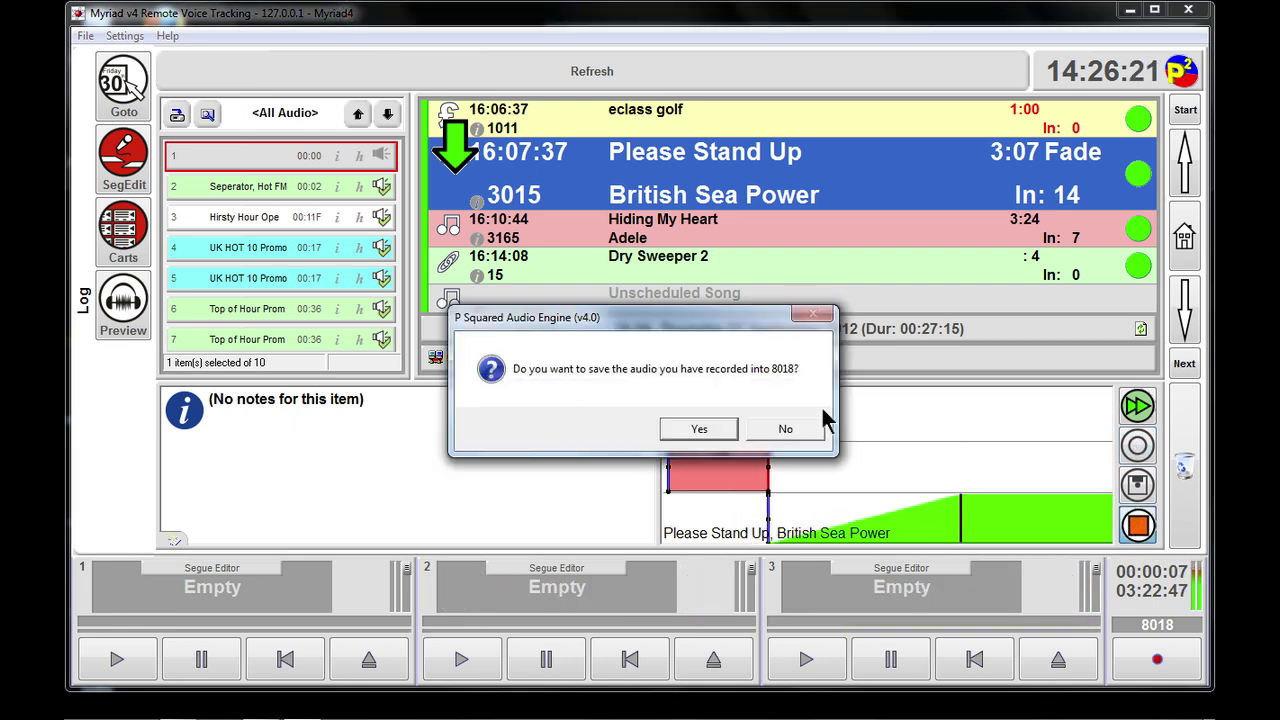
{"action": "left_click", "coordinate": [788, 430]}
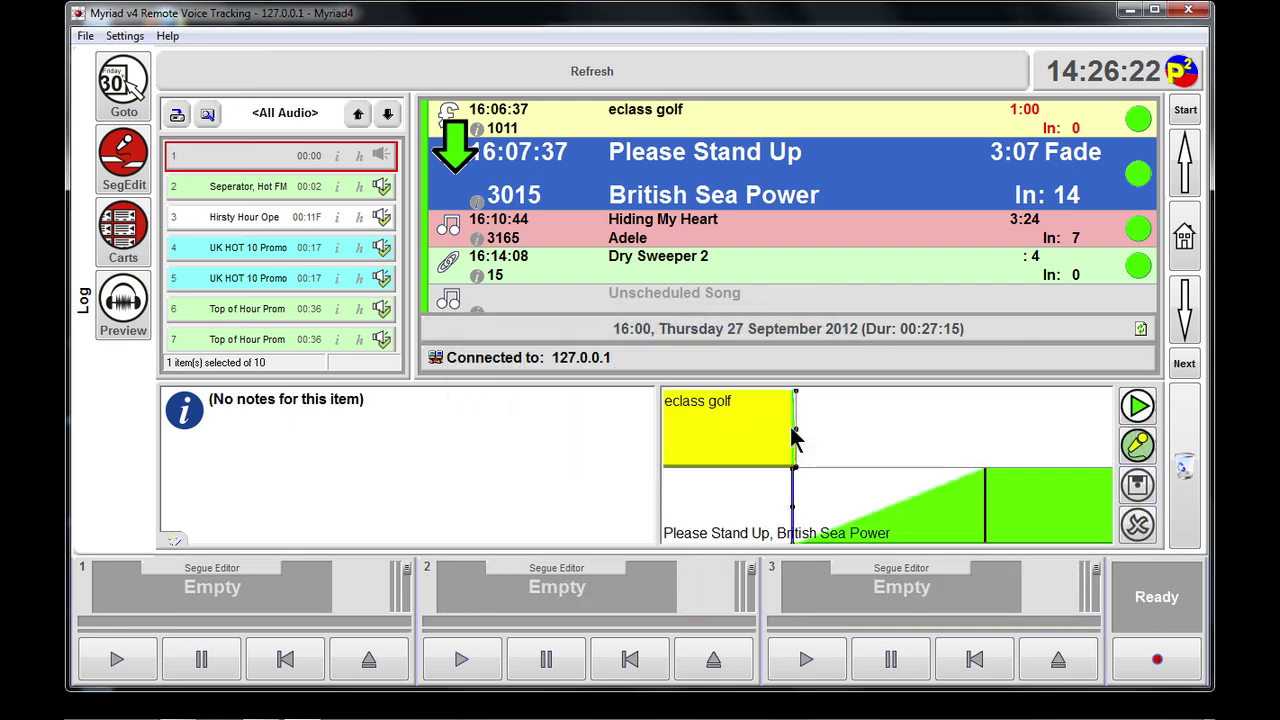
- Record a 7-second voice link over the eclass golf segue and save it as cart 8018
{"action": "left_click", "coordinate": [1137, 447]}
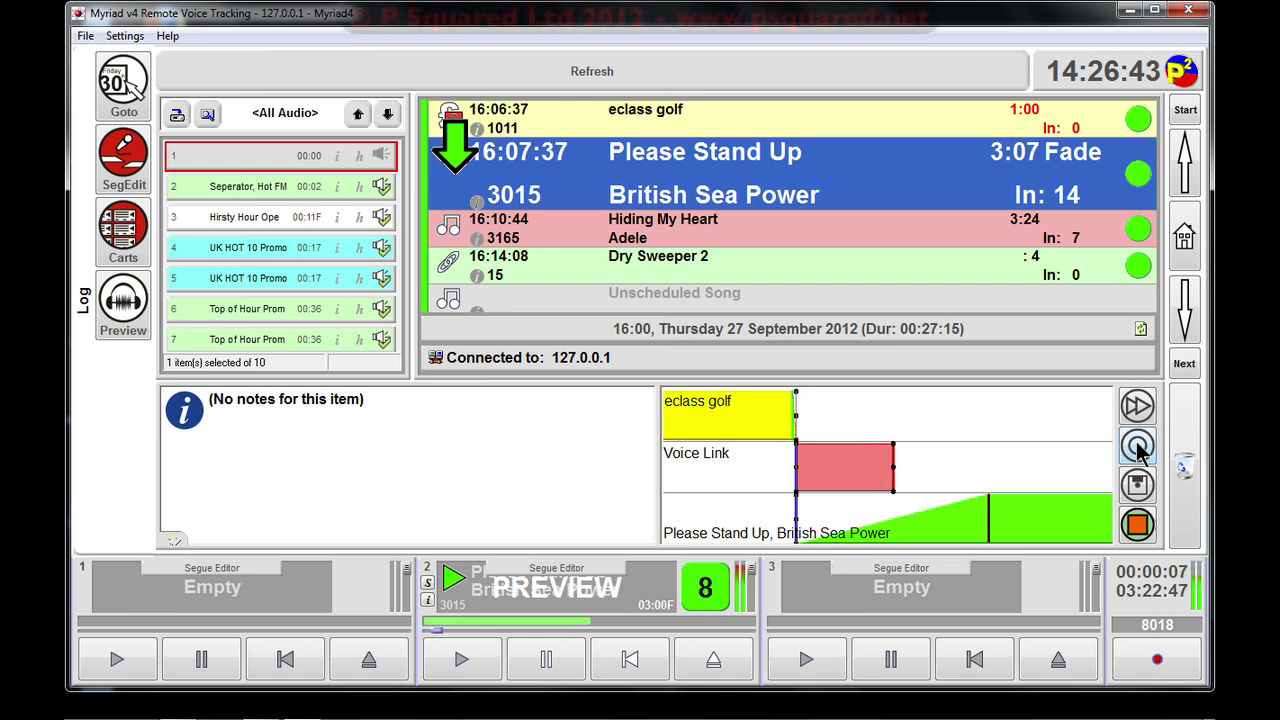
{"action": "left_click", "coordinate": [1137, 447]}
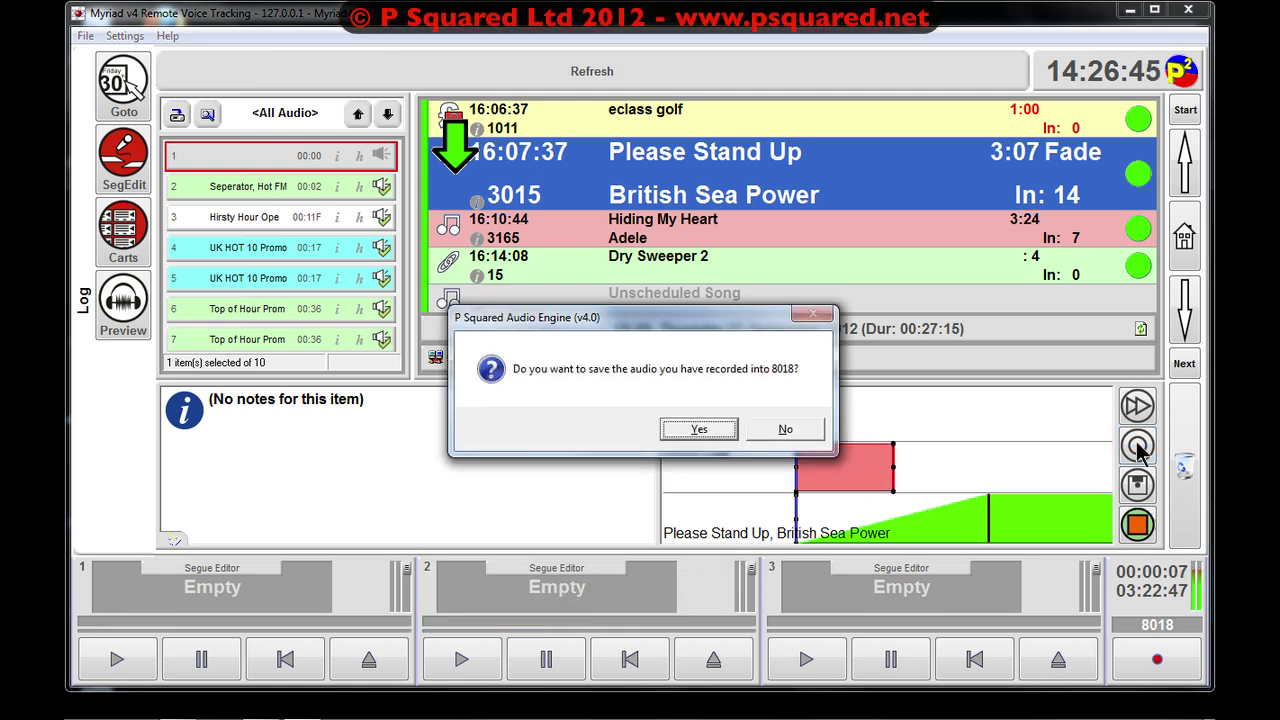
{"action": "key", "text": "Return"}
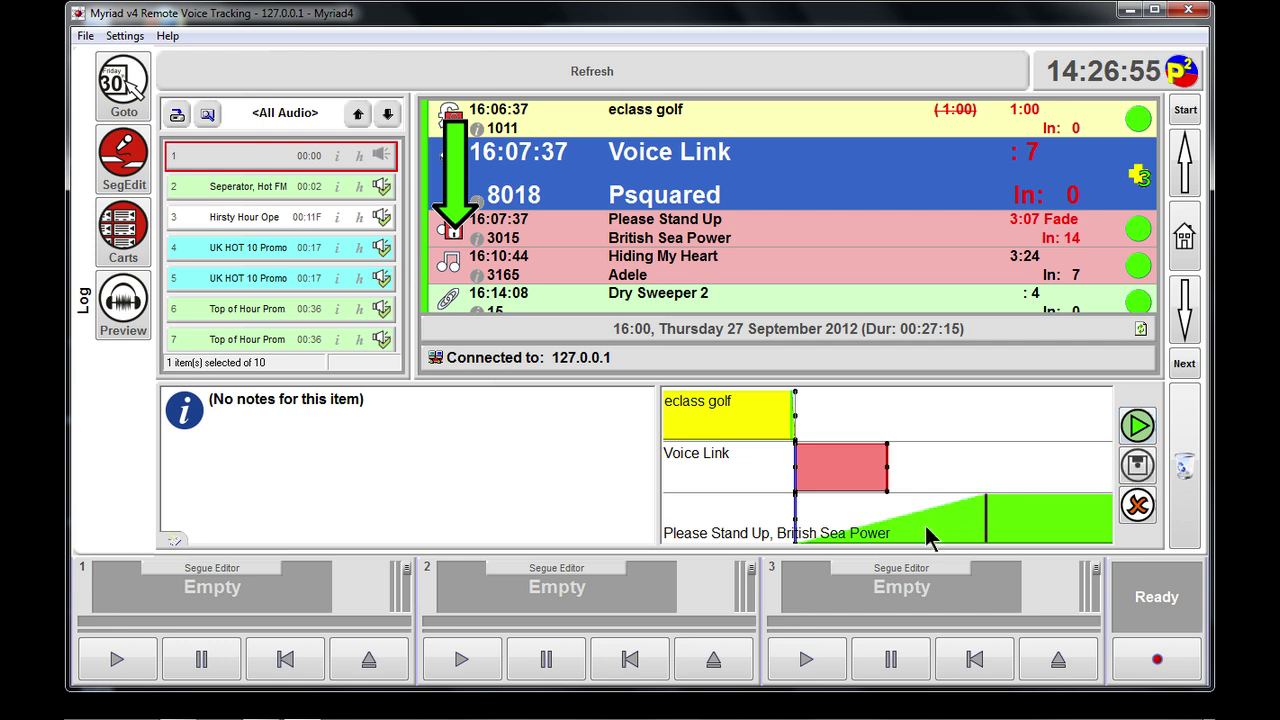
- Shift Please Stand Up later to 16:07:43 after the voice link, preview, save, and select Hiding My Heart
{"action": "mouse_move", "coordinate": [915, 520]}
{"action": "left_mouse_down"}
{"action": "mouse_move", "coordinate": [995, 520]}
{"action": "mouse_move", "coordinate": [981, 520]}
{"action": "left_mouse_up"}
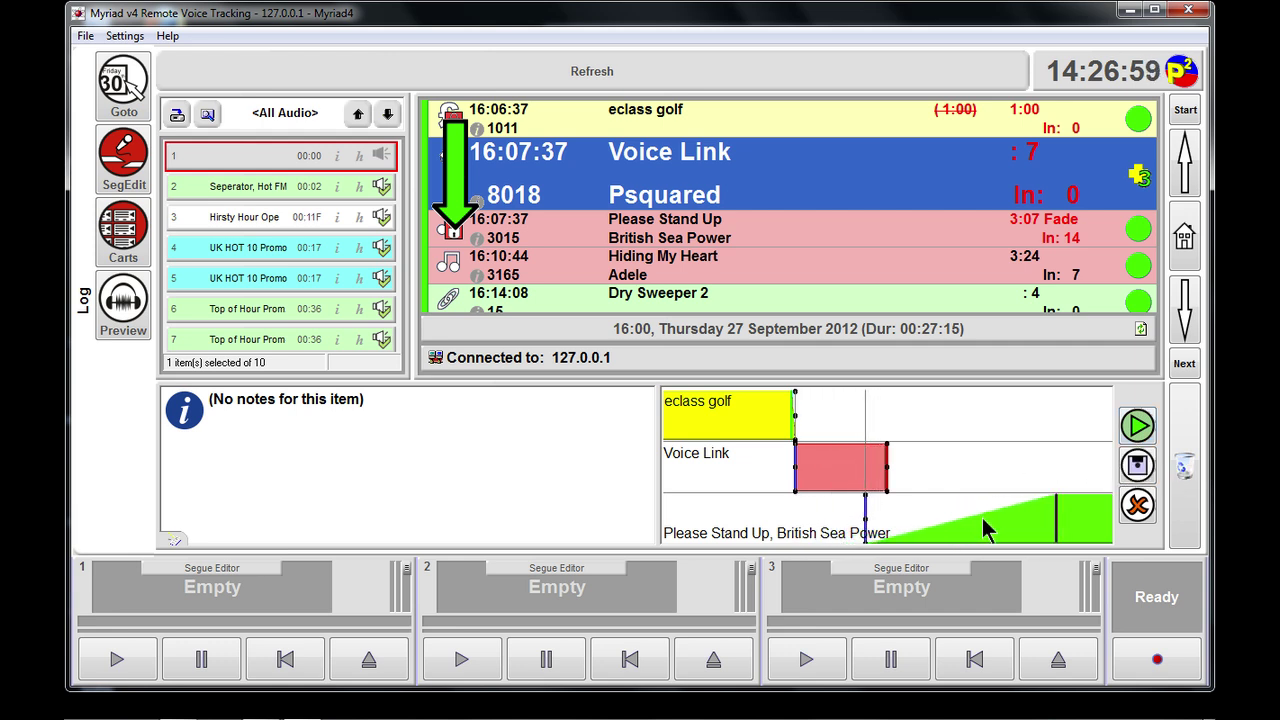
{"action": "key", "text": "space"}
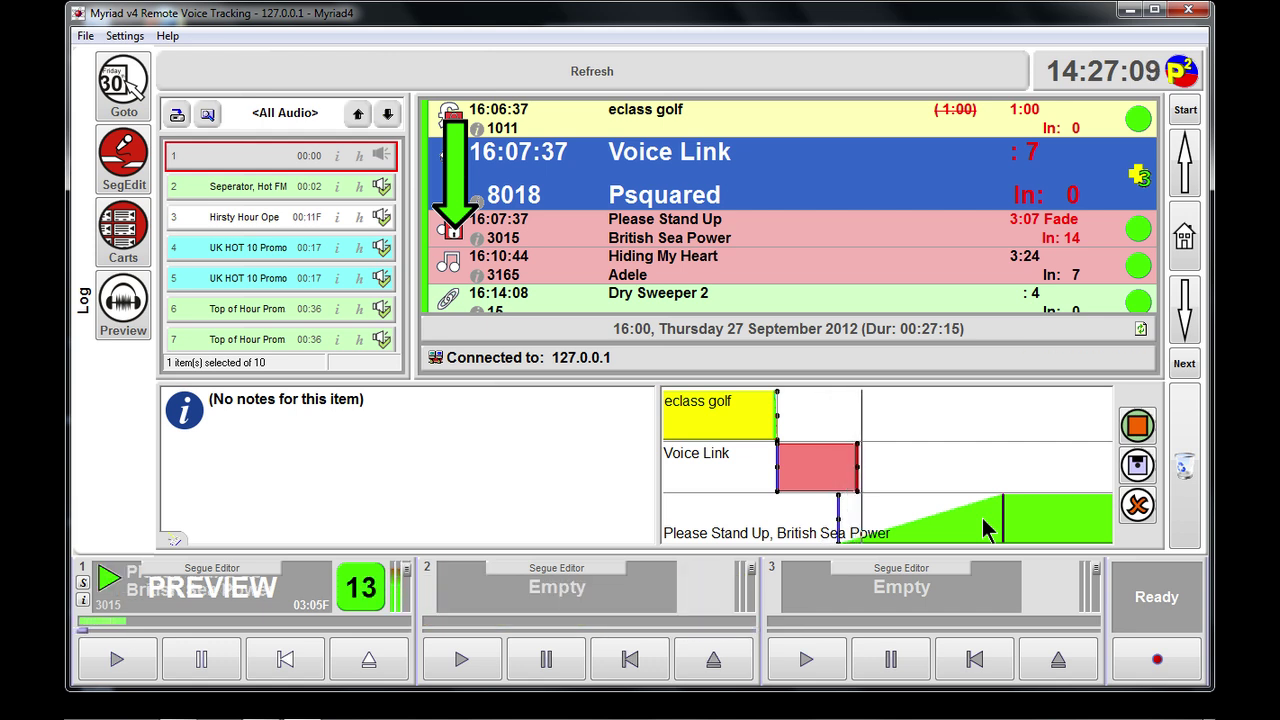
{"action": "left_click", "coordinate": [1137, 466]}
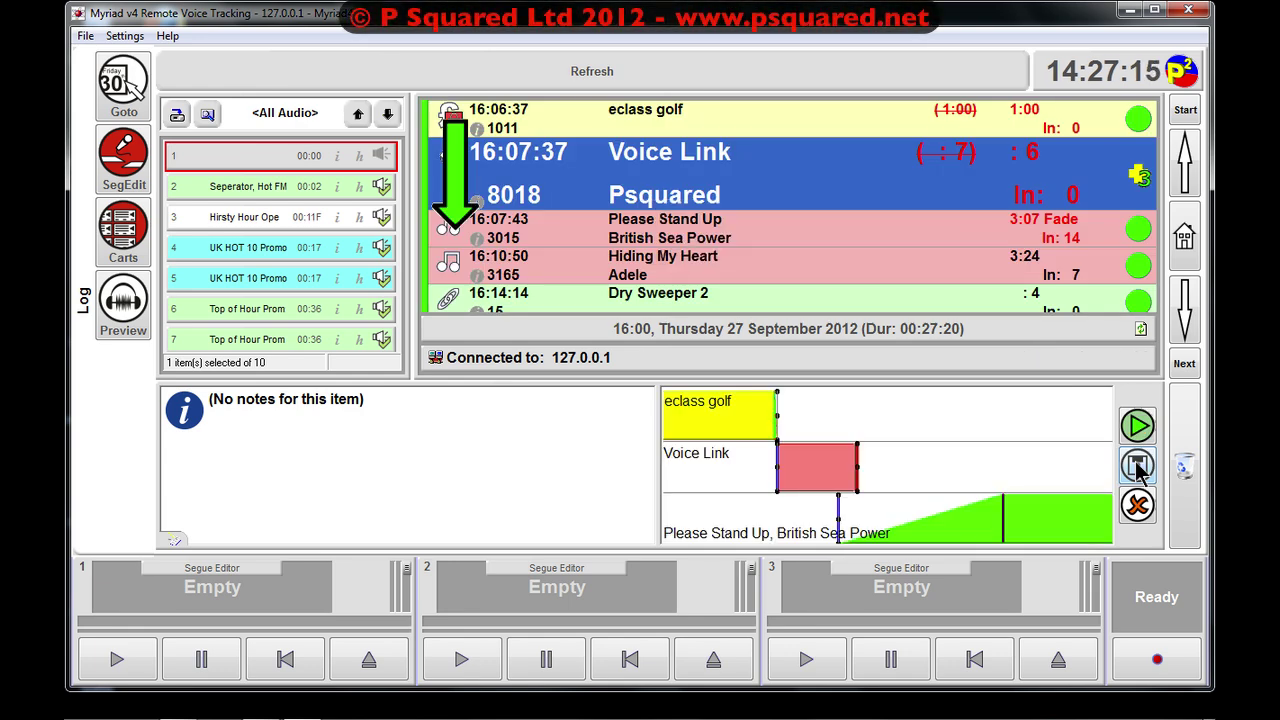
{"action": "left_click", "coordinate": [821, 270]}
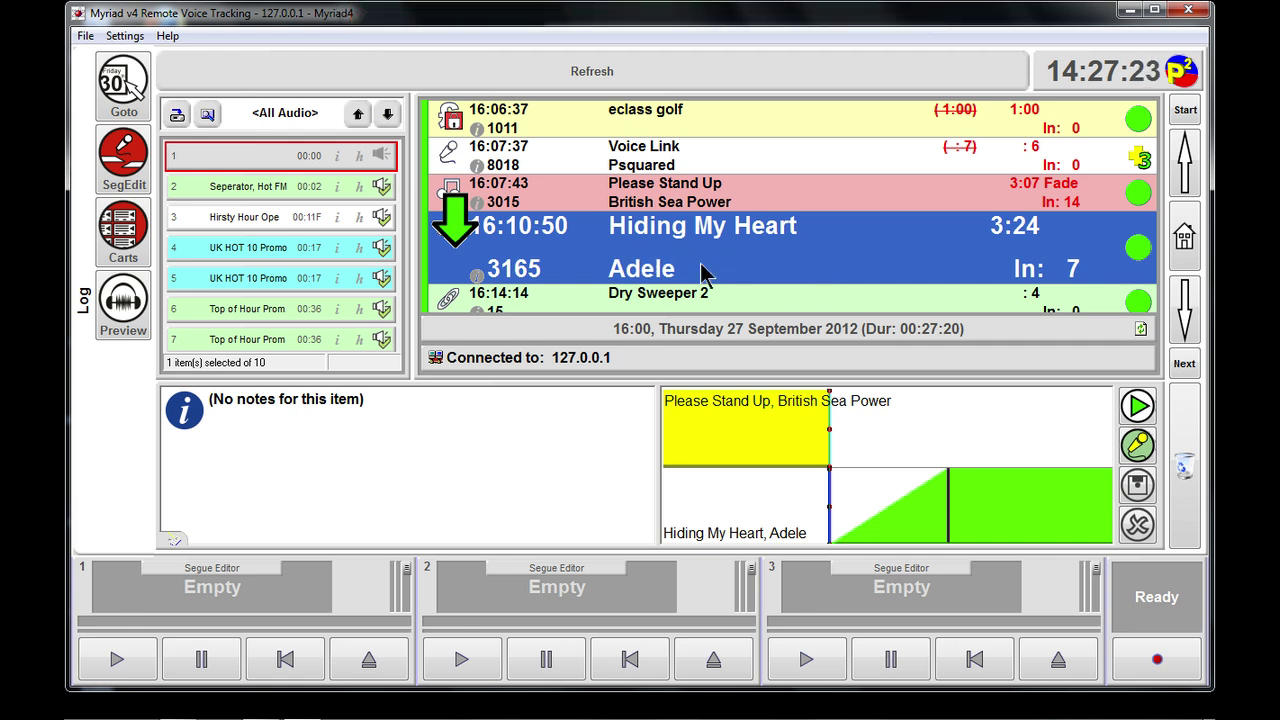
- Select Breathe In and load it onto Player 1
{"action": "key", "text": "Page_Down"}
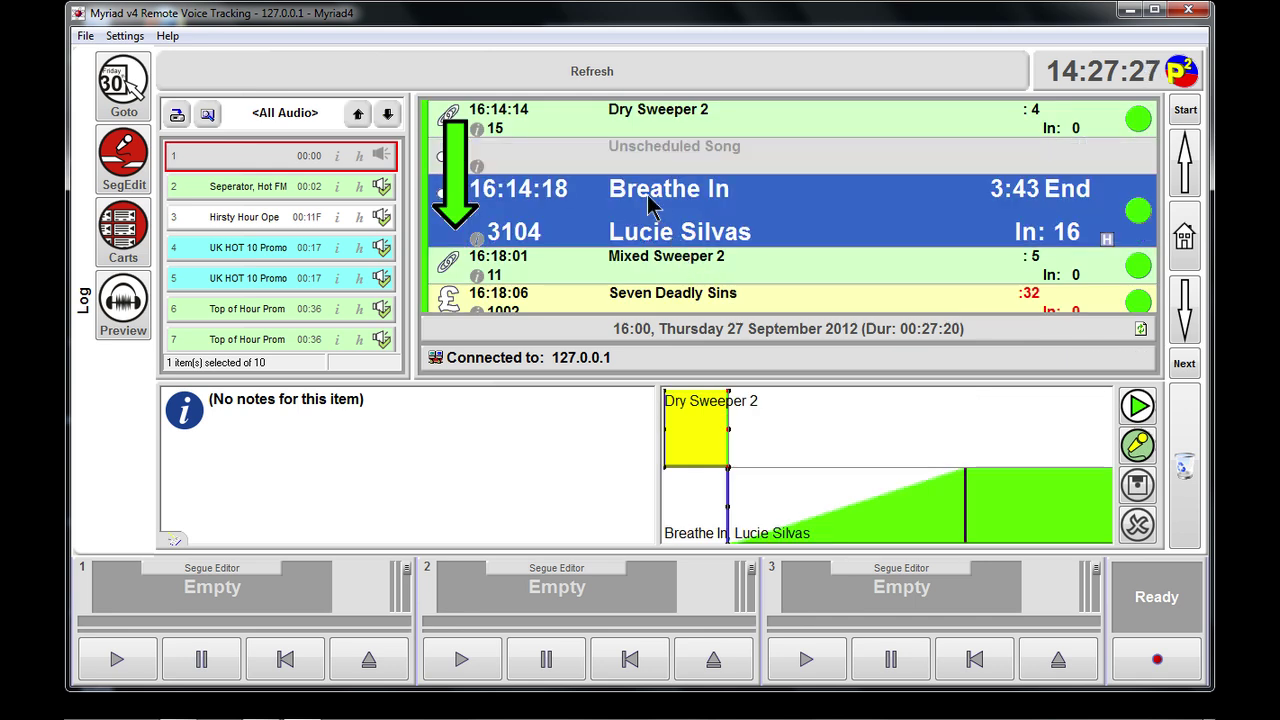
{"action": "left_click", "coordinate": [123, 300]}
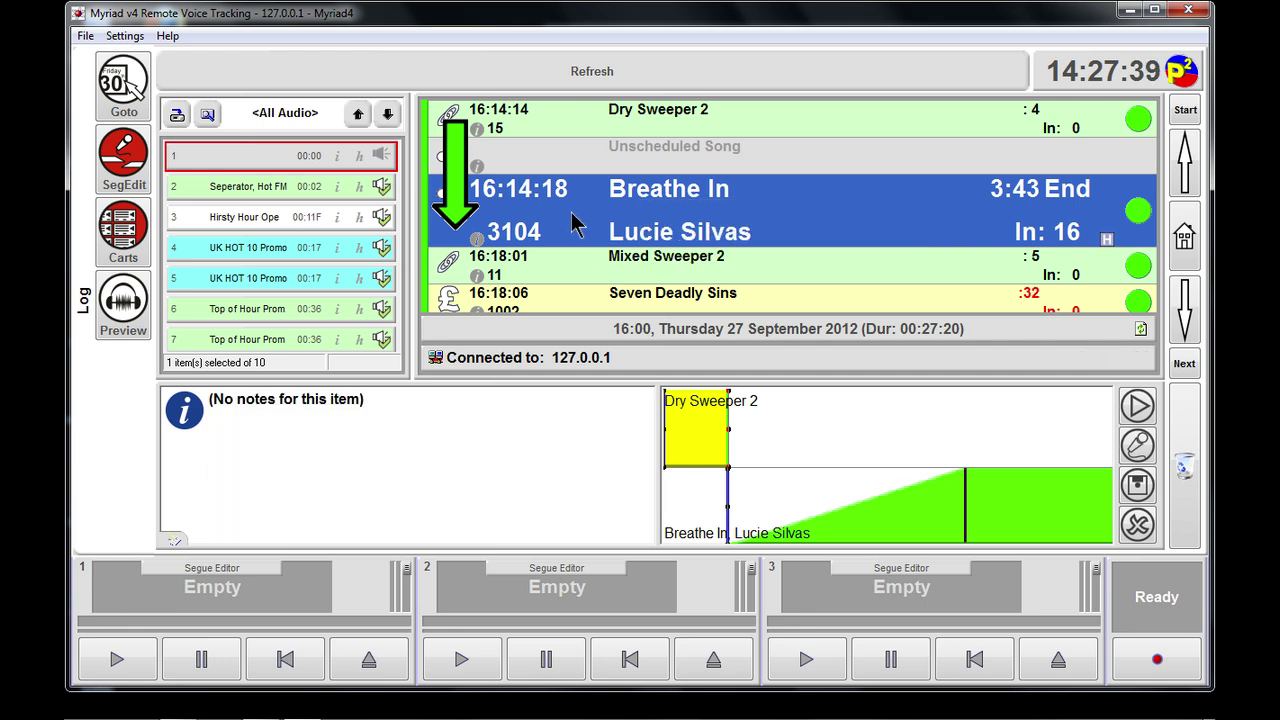
{"action": "left_click_drag", "start_coordinate": [575, 225], "coordinate": [280, 579]}
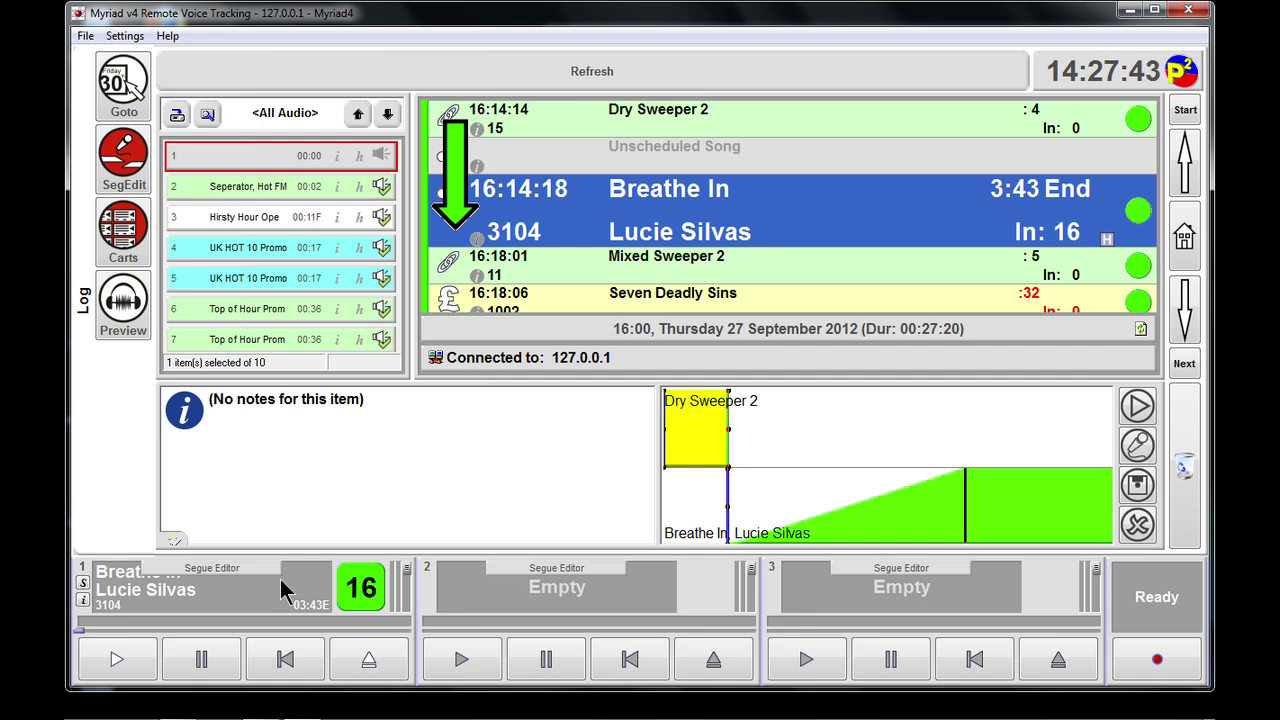
- Play Breathe In, seek partway and near the end, rewind, then eject it from Player 1
{"action": "left_click", "coordinate": [116, 660]}
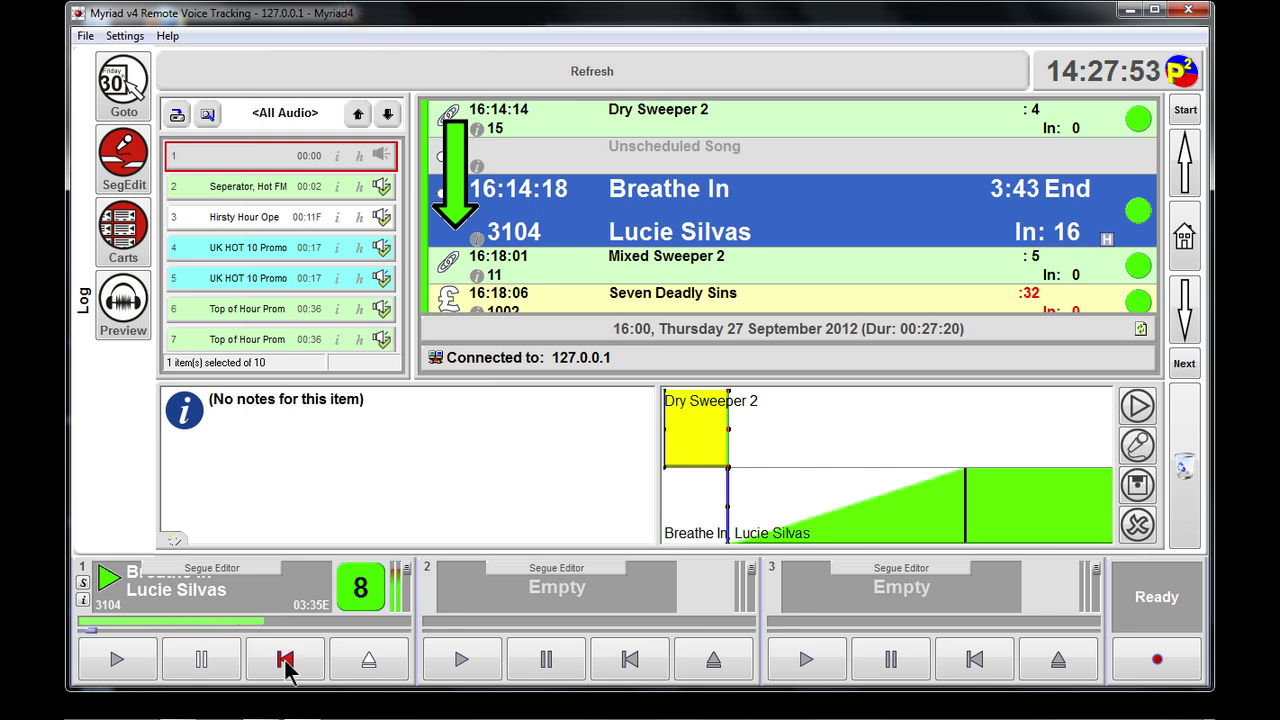
{"action": "left_click", "coordinate": [209, 621]}
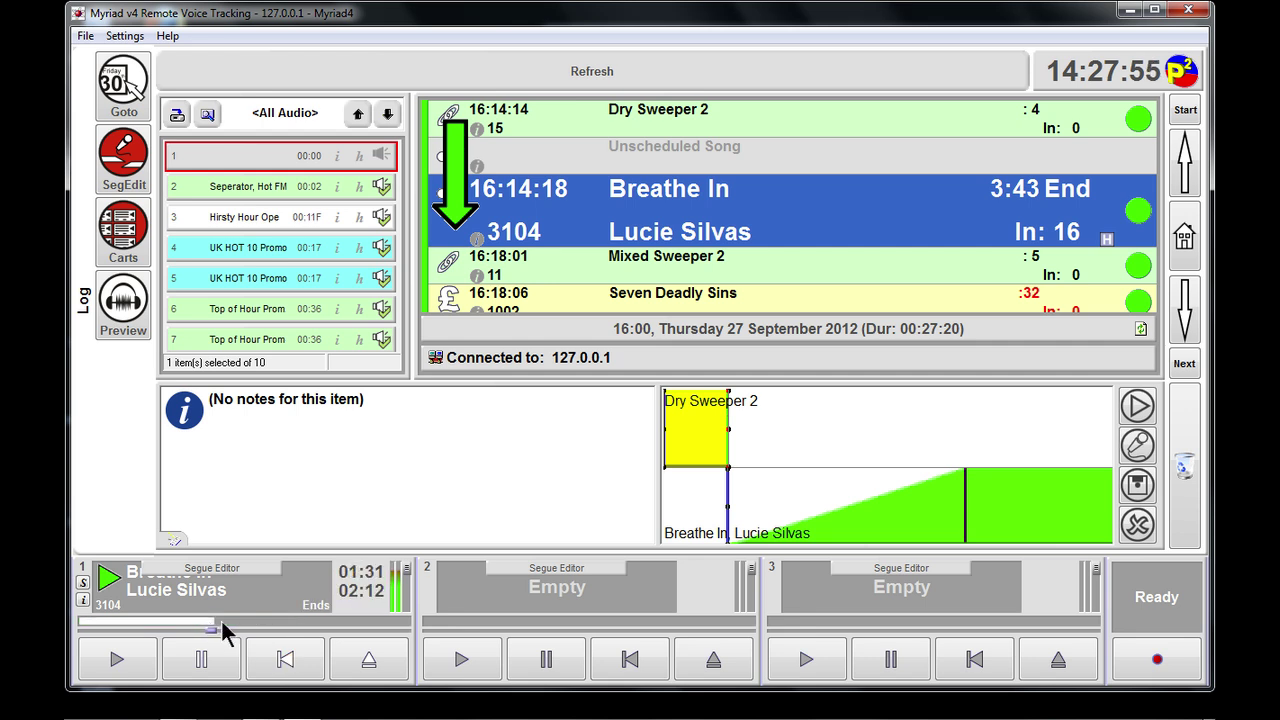
{"action": "left_click", "coordinate": [375, 618]}
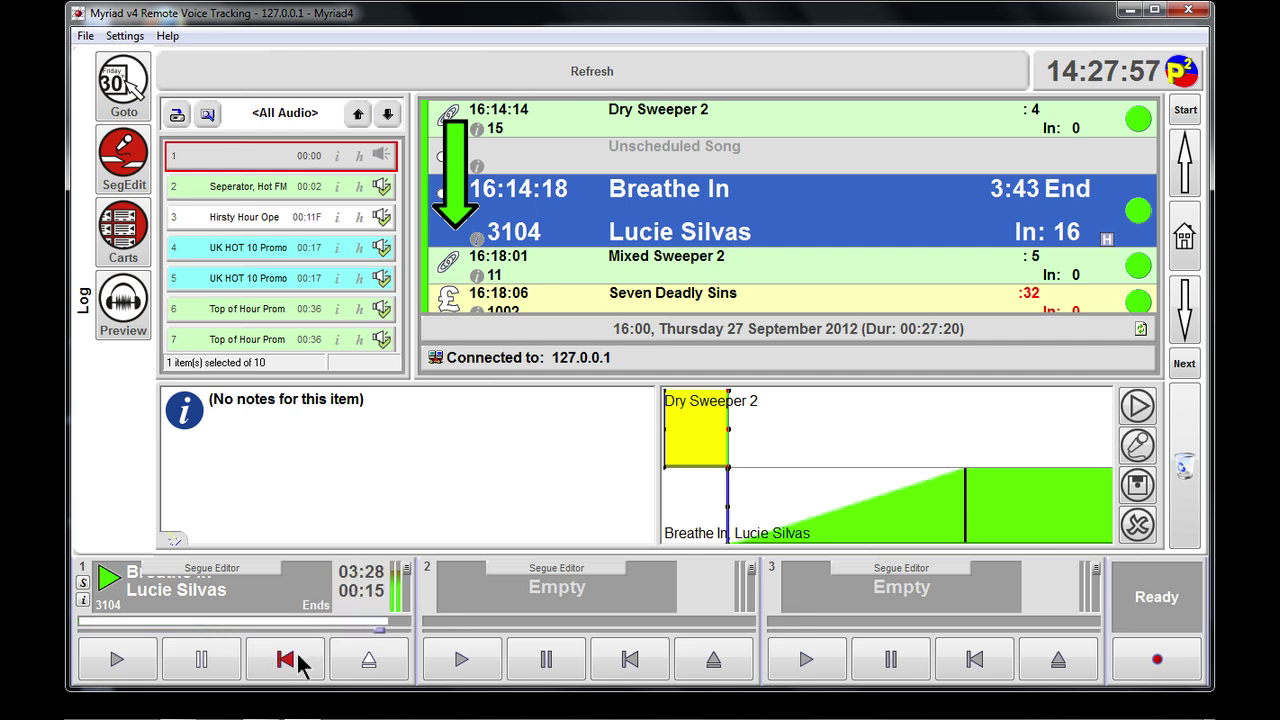
{"action": "left_click", "coordinate": [292, 662]}
{"action": "left_click", "coordinate": [368, 659]}
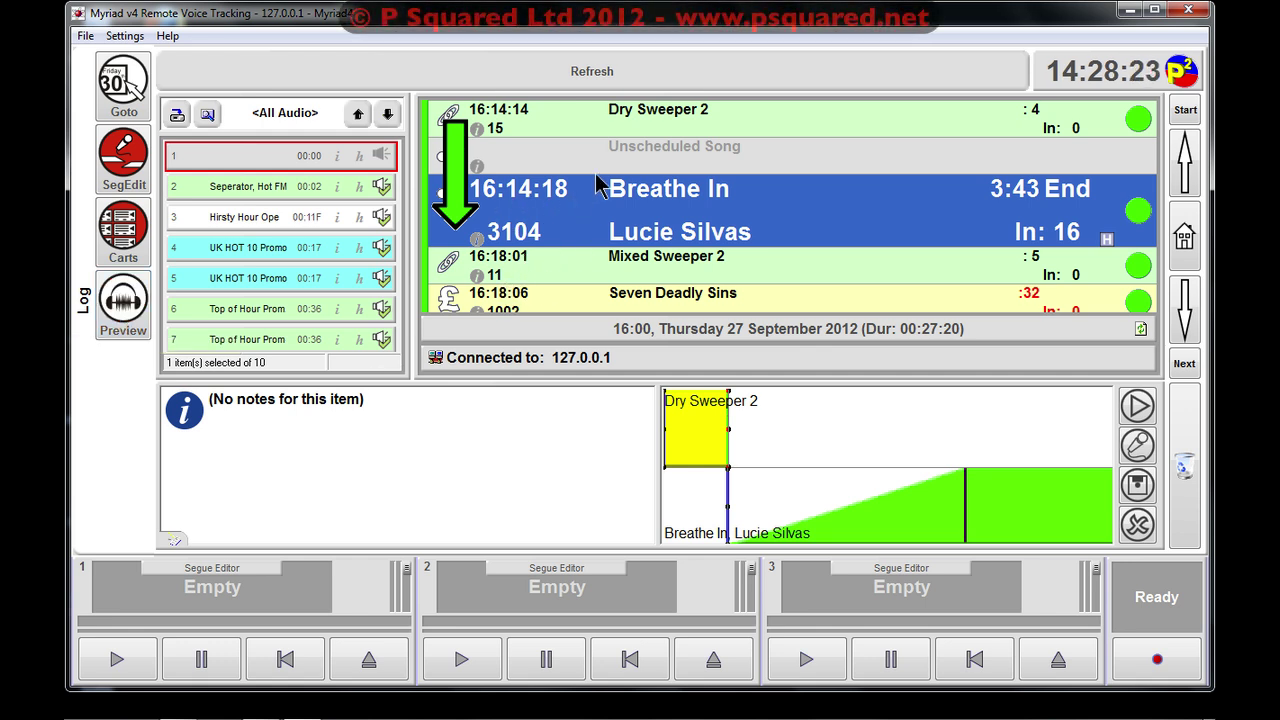
- Disable Mixed Sweeper 2 so the hour runs 27:15, exit SegEdit, and minimise the window
{"action": "left_click", "coordinate": [448, 257]}
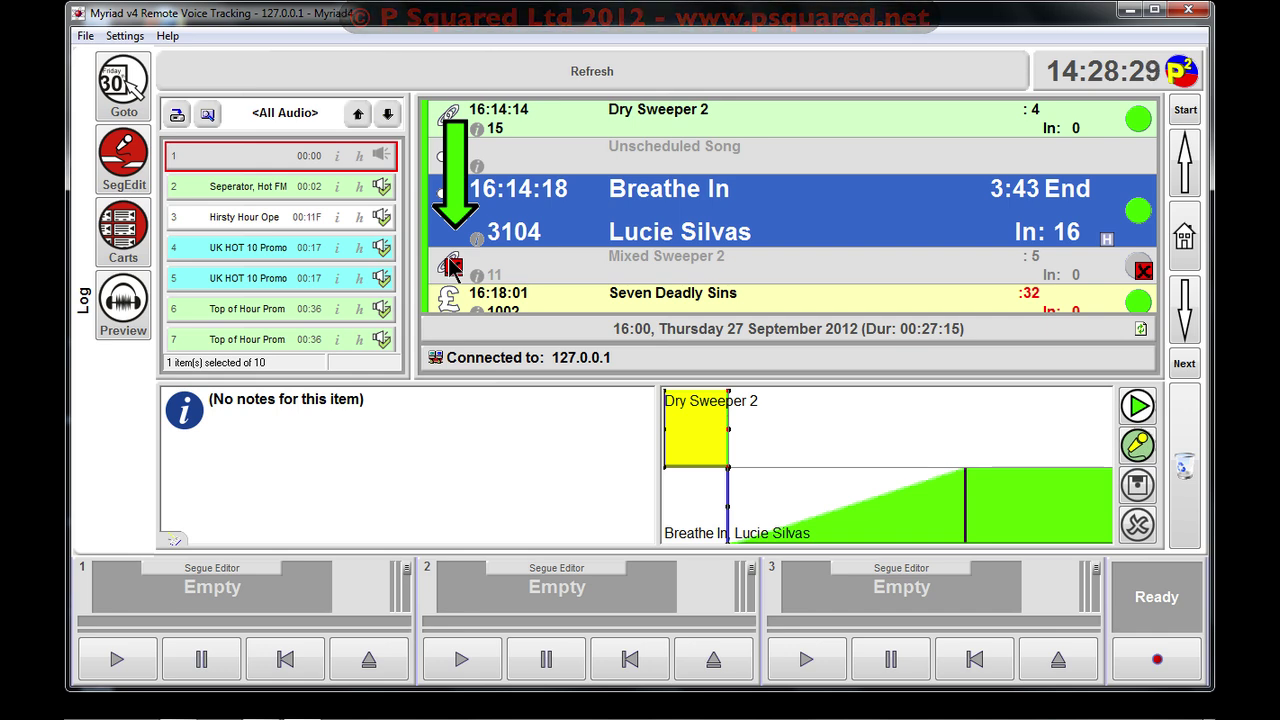
{"action": "left_click", "coordinate": [125, 175]}
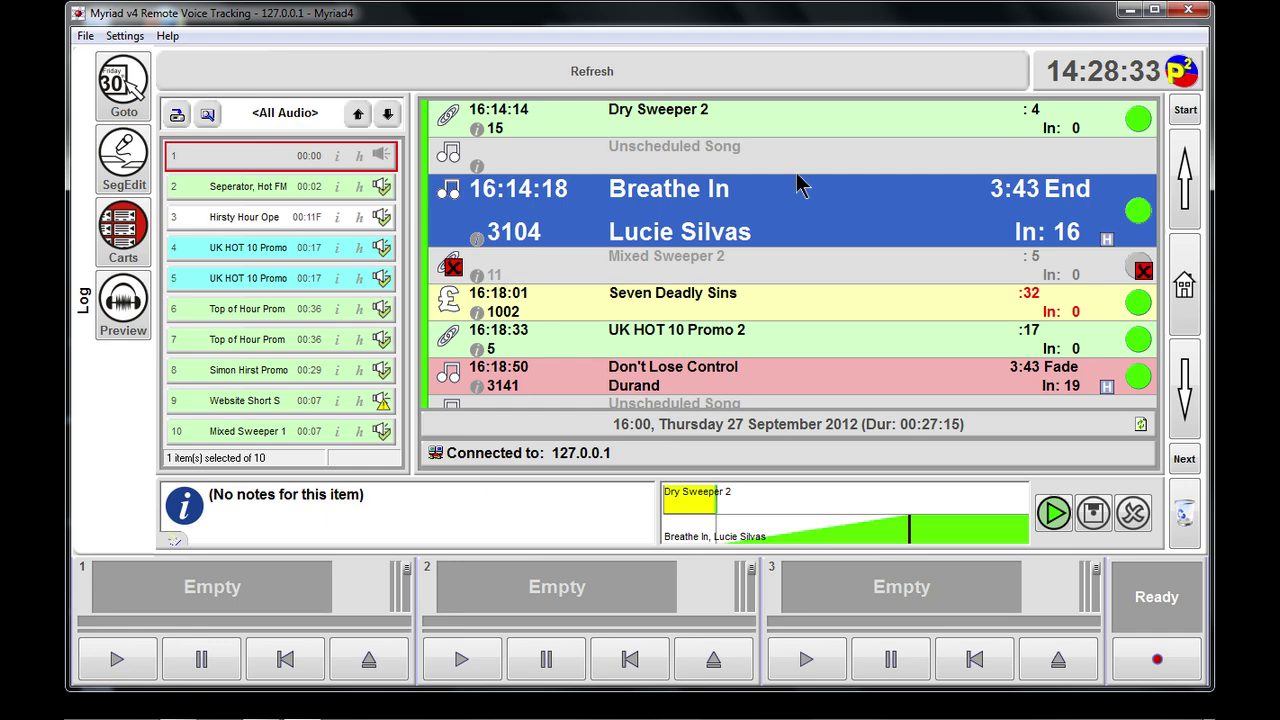
{"action": "left_click", "coordinate": [1131, 14]}
{"action": "left_click", "coordinate": [812, 40]}
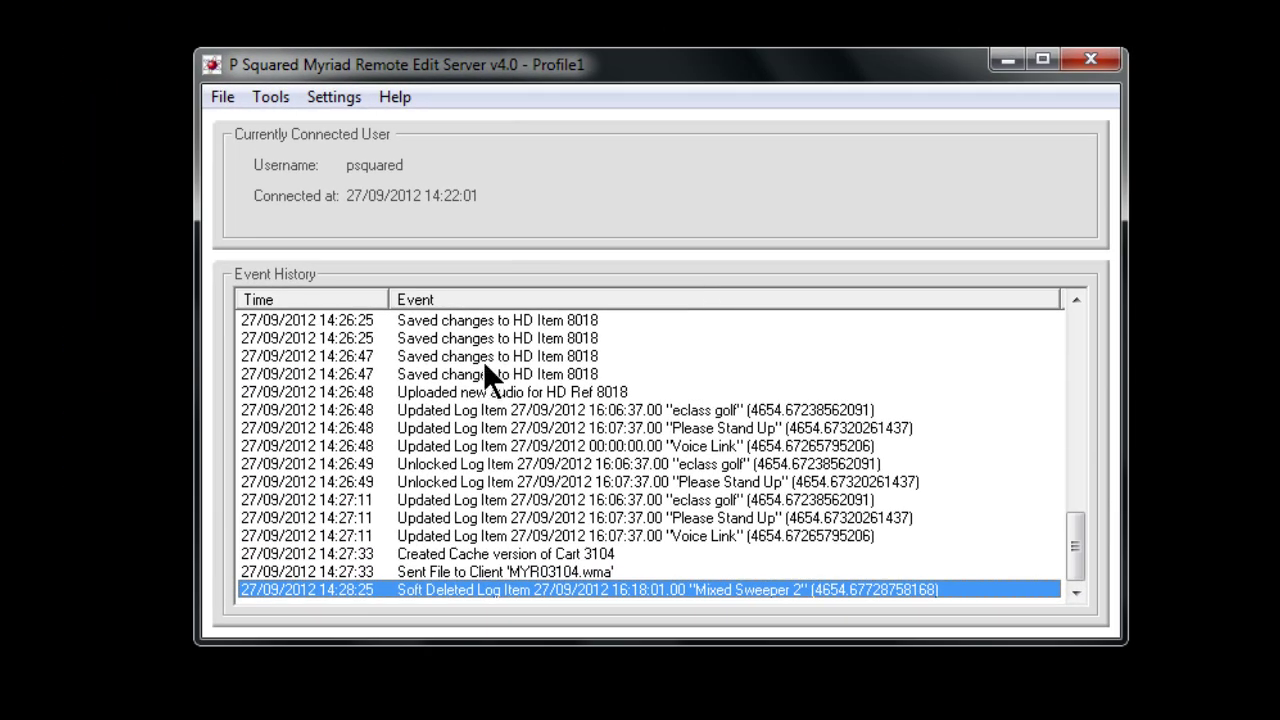